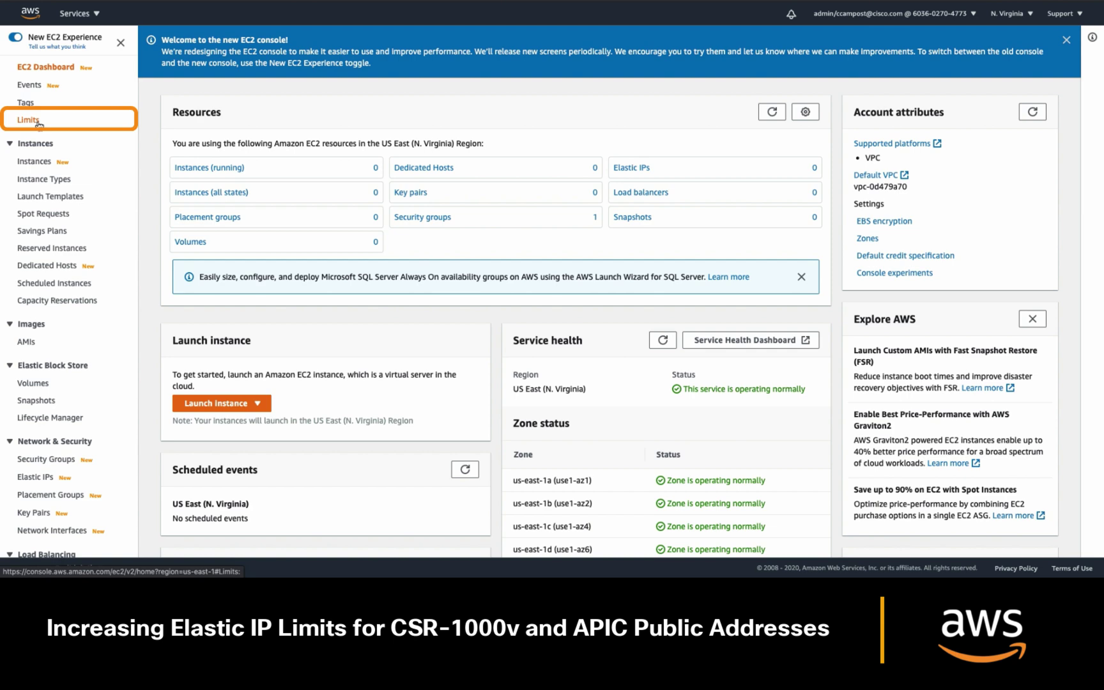
# - Filter the EC2 limits list by 'IP' and select the EC2-VPC Elastic IPs limit
pyautogui.click(39, 120)
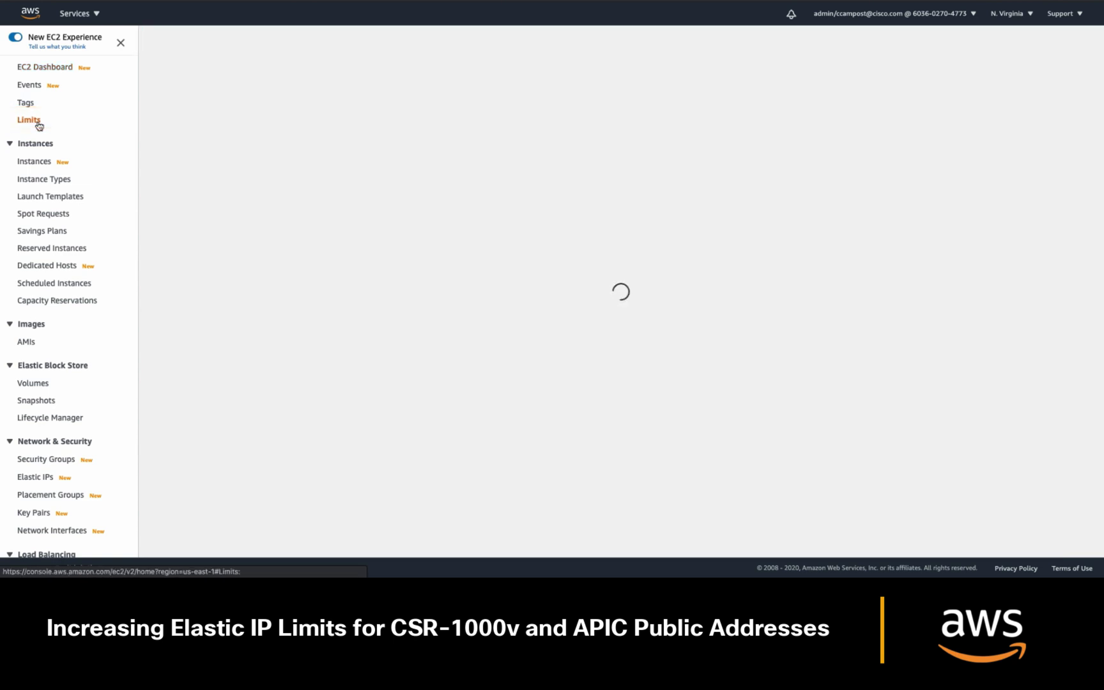
pyautogui.click(256, 78)
pyautogui.write('IP')
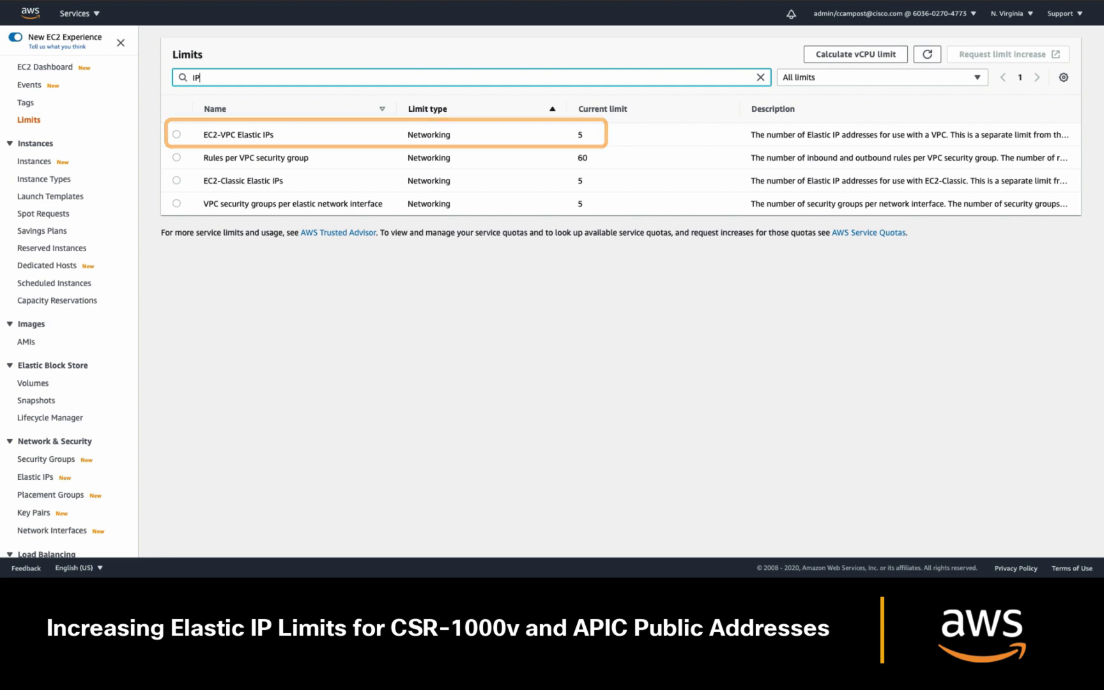
pyautogui.click(176, 135)
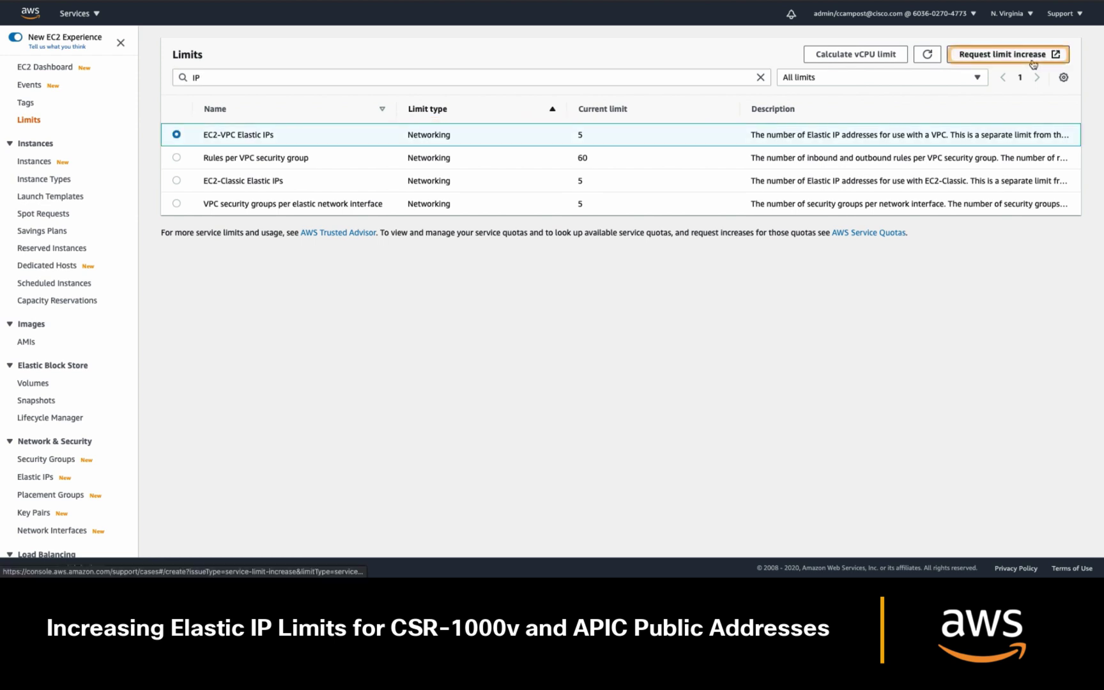
# - Request an increase of the VPC Elastic IP Address Limit to a new value of 15
pyautogui.click(1033, 64)
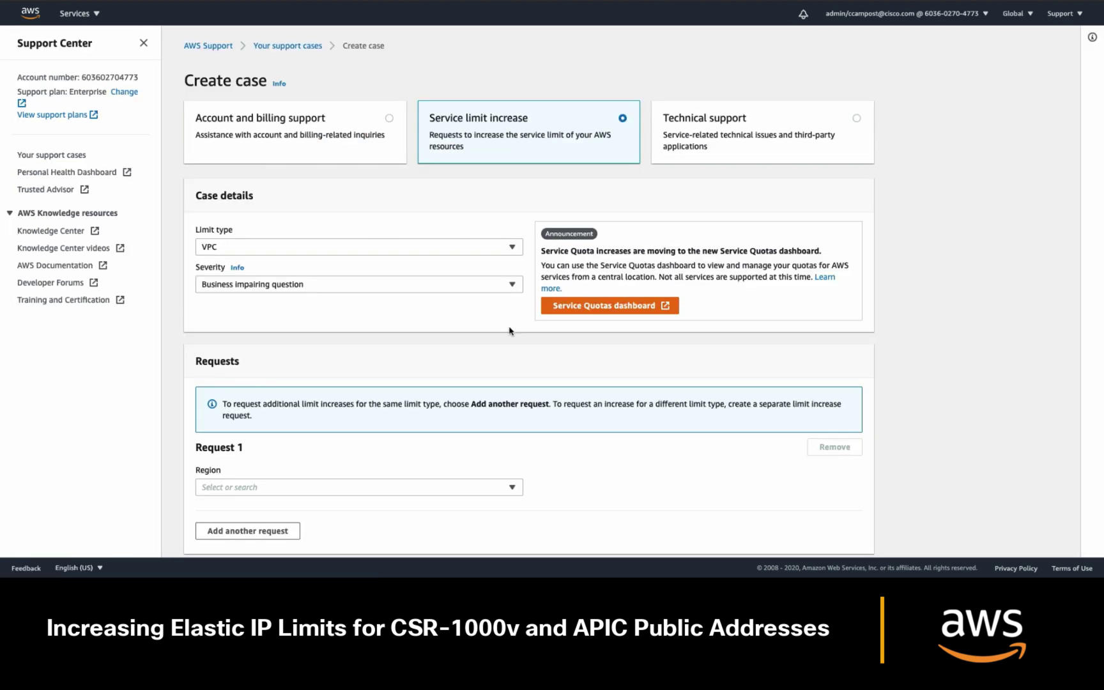
pyautogui.scroll(-3, 383, 287)
pyautogui.click(383, 332)
pyautogui.write('IP')
pyautogui.click(382, 353)
pyautogui.click(358, 403)
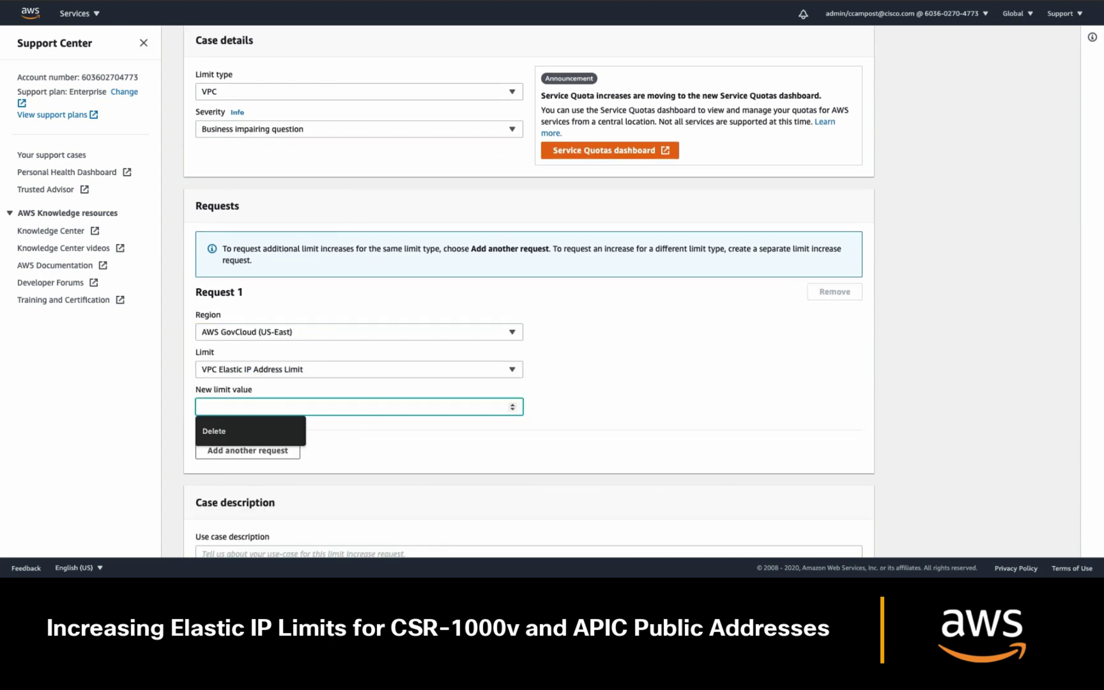
pyautogui.write('15')
pyautogui.scroll(-3, 698, 451)
# - Describe the use case (5 public services, 2 IPs each, 7 short term) and submit
pyautogui.click(700, 448)
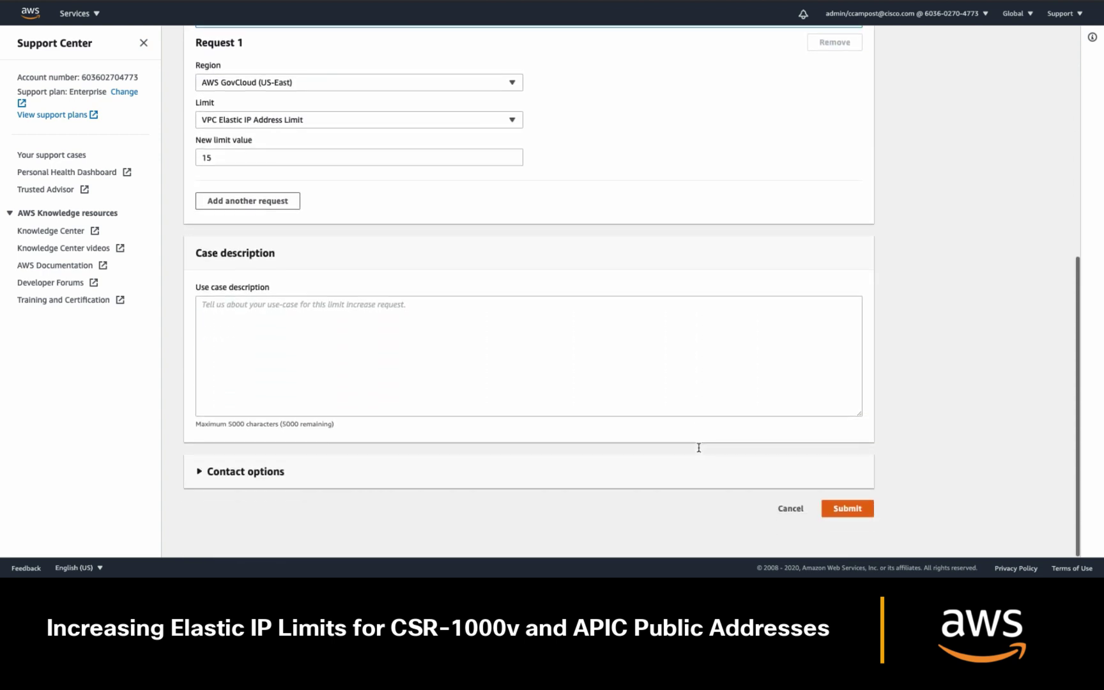
pyautogui.write('I am planning to deploy 5 public-facing services with 2 IP addresses each and may grow to 5')
pyautogui.press('BackSpace')
pyautogui.write('7 in the short term')
pyautogui.press('Return')
pyautogui.write('Thanks for your help!')
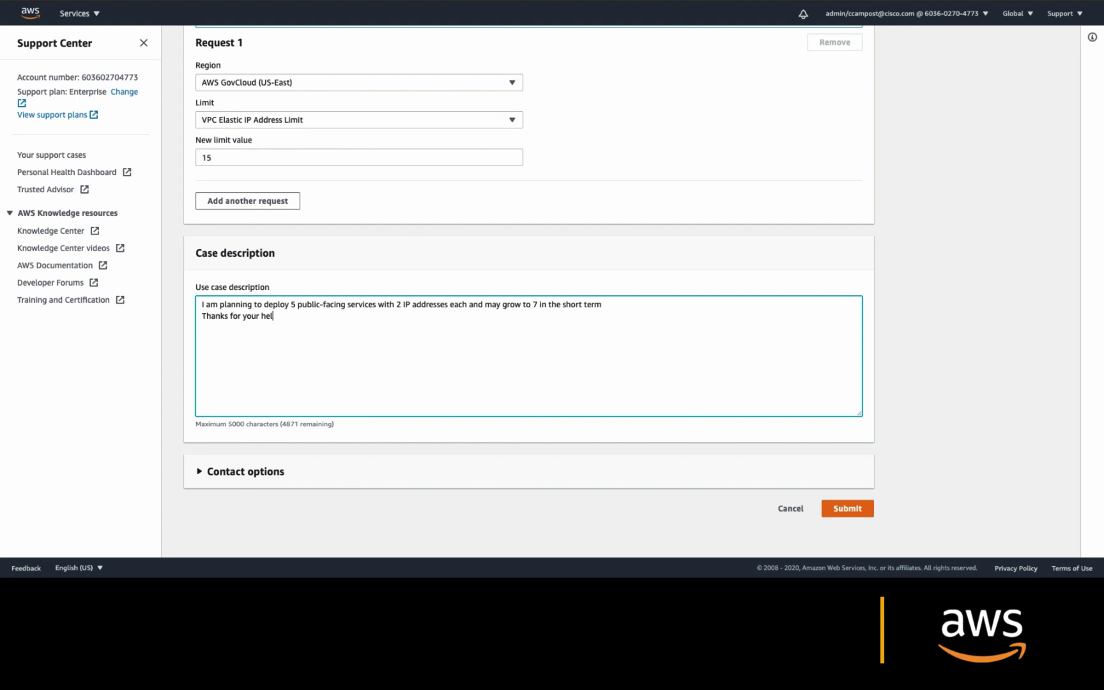
pyautogui.click(872, 512)
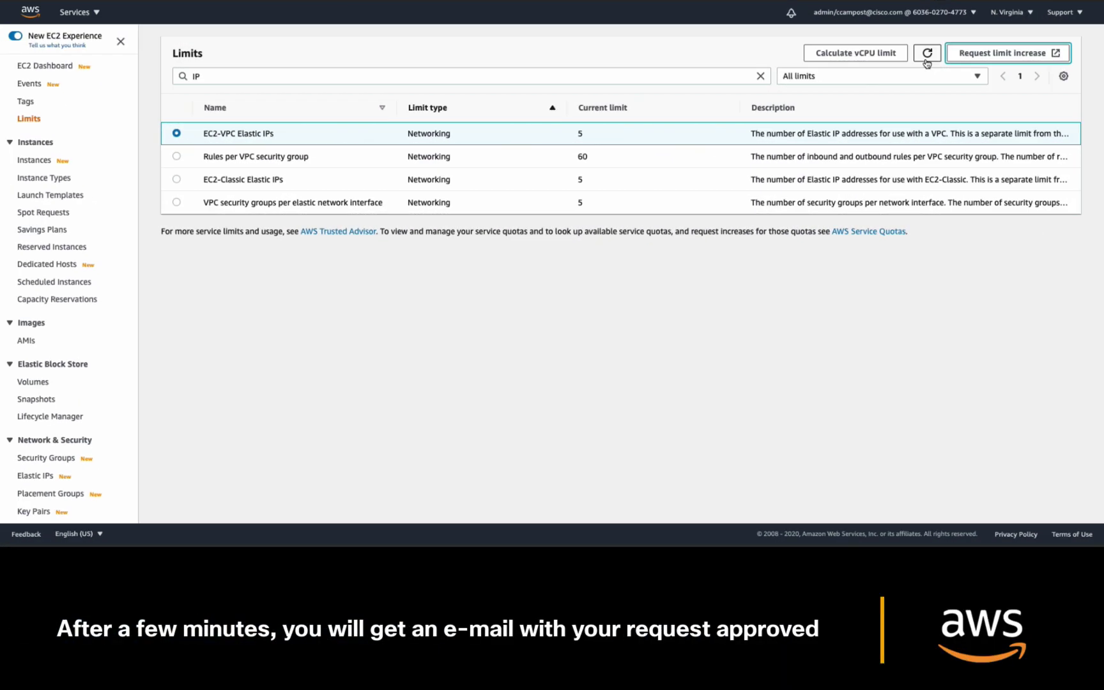
# - Refresh the EC2 Limits page so the EC2-VPC Elastic IPs limit shows 15
pyautogui.click(926, 60)
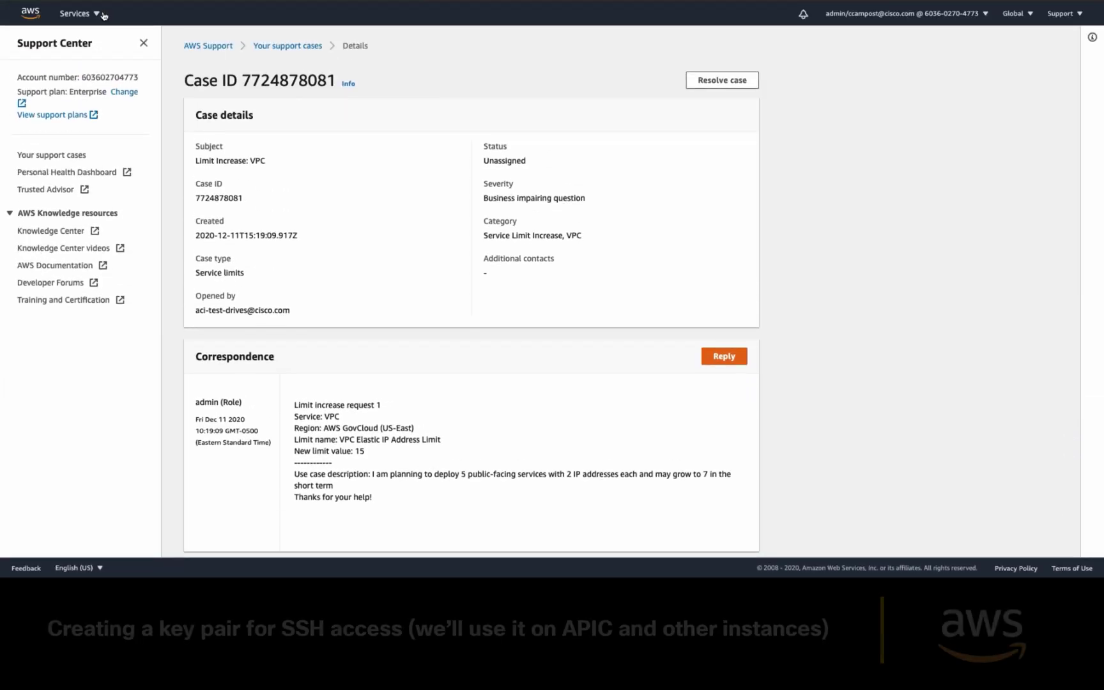
# - In EC2 Key pairs, create a key pair named CloudACIKeyPair
pyautogui.click(102, 15)
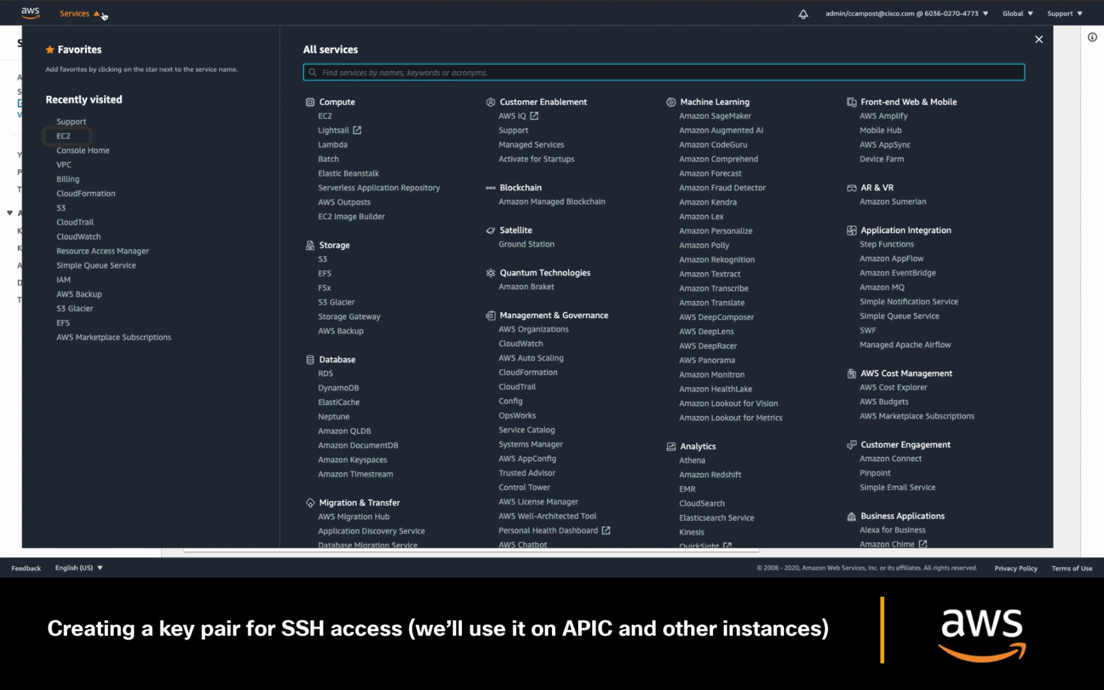
pyautogui.click(64, 136)
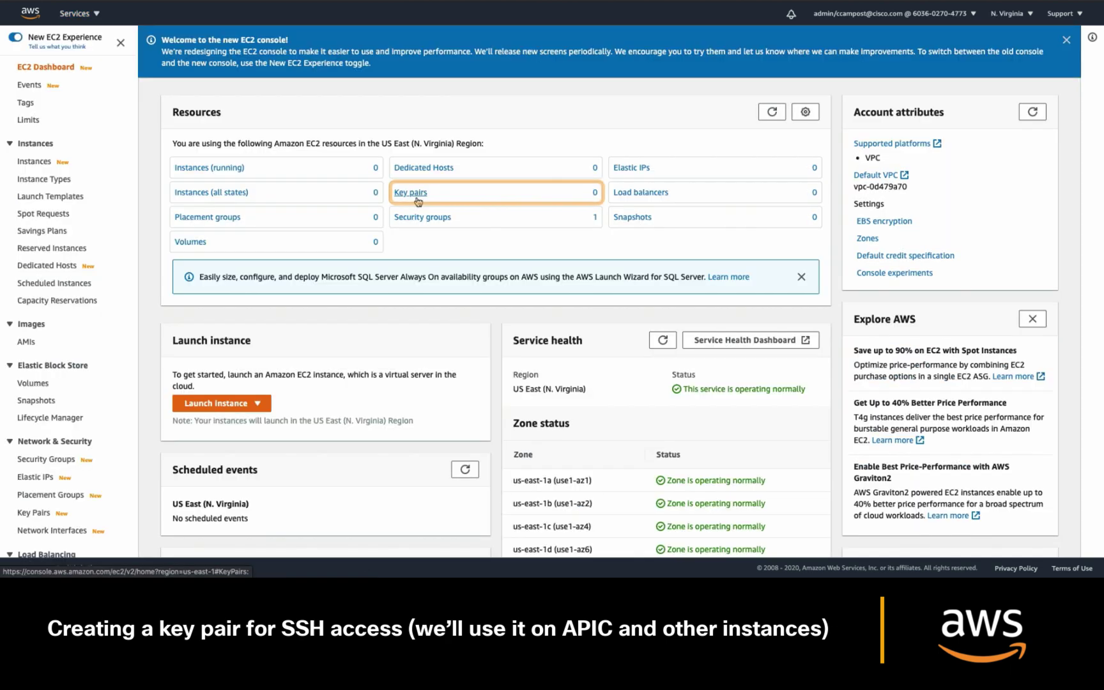
pyautogui.click(412, 192)
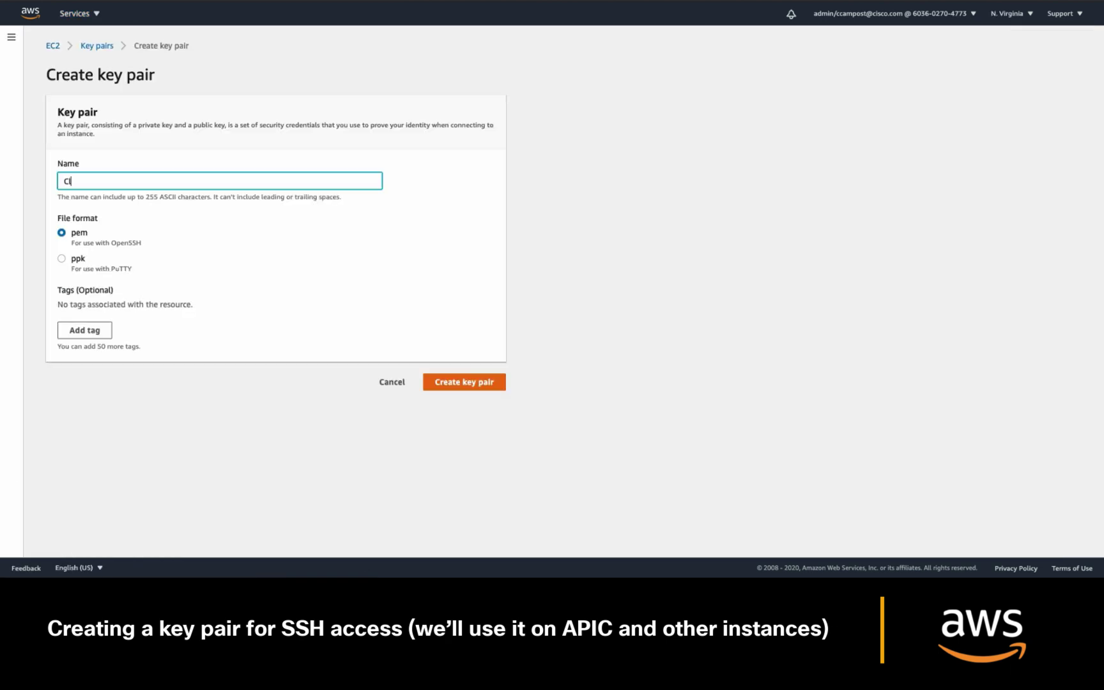
pyautogui.write('oudACIKeyPair')
pyautogui.click(469, 384)
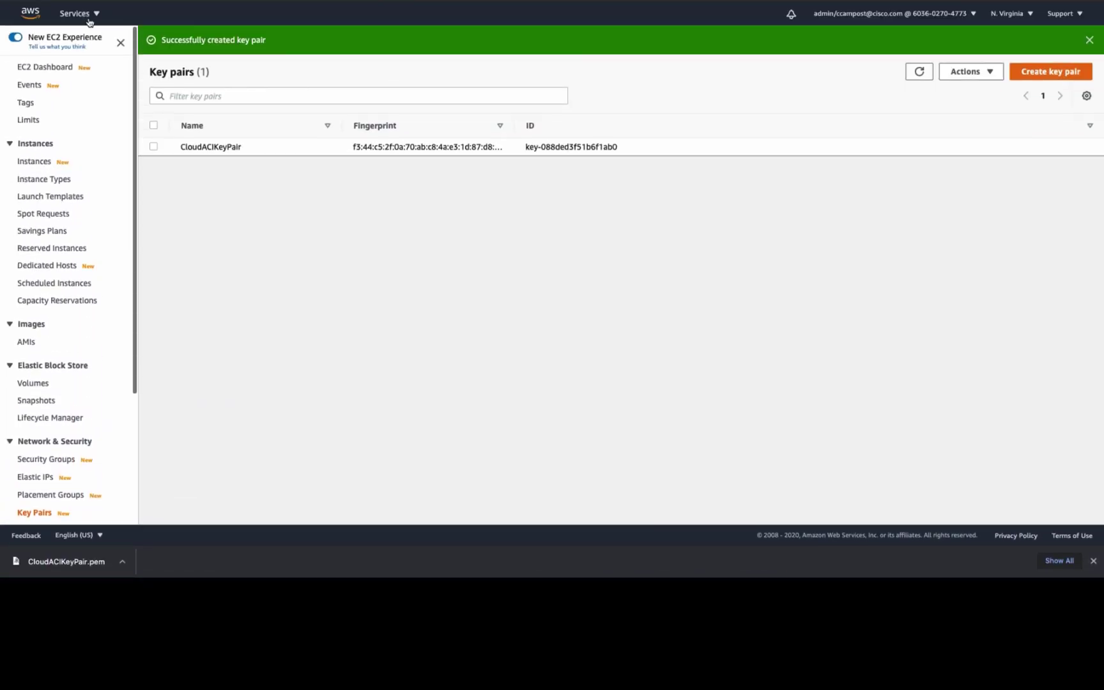
# - Open AWS Marketplace and search the product catalogue for 'Cisco CSR'
pyautogui.click(89, 14)
pyautogui.write('Marketplace')
pyautogui.press('Return')
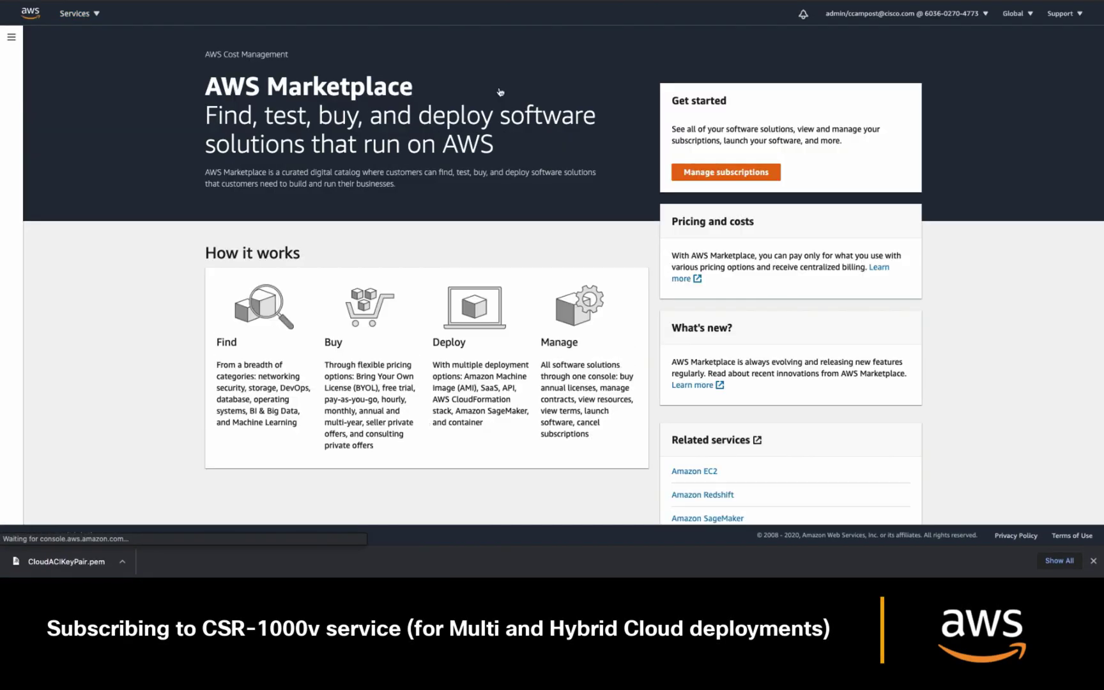
pyautogui.click(726, 172)
pyautogui.click(72, 93)
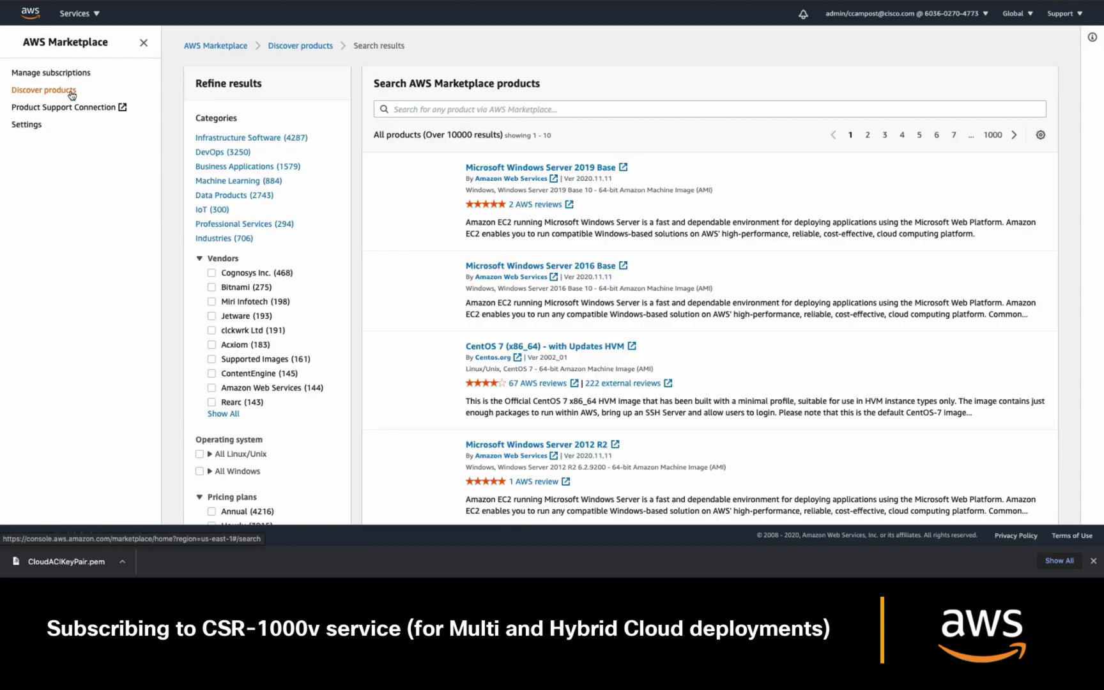
pyautogui.write('Cisco CSR')
pyautogui.press('Return')
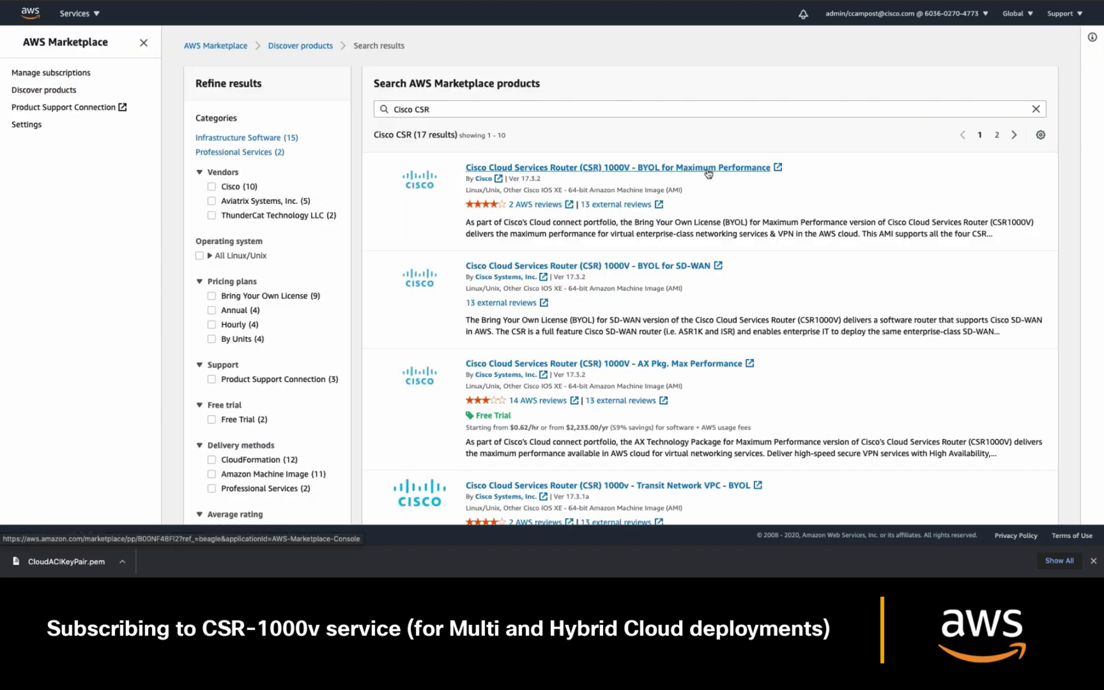
# - Subscribe to CSR 1000V BYOL for Maximum Performance and accept its terms
pyautogui.click(709, 171)
pyautogui.click(869, 74)
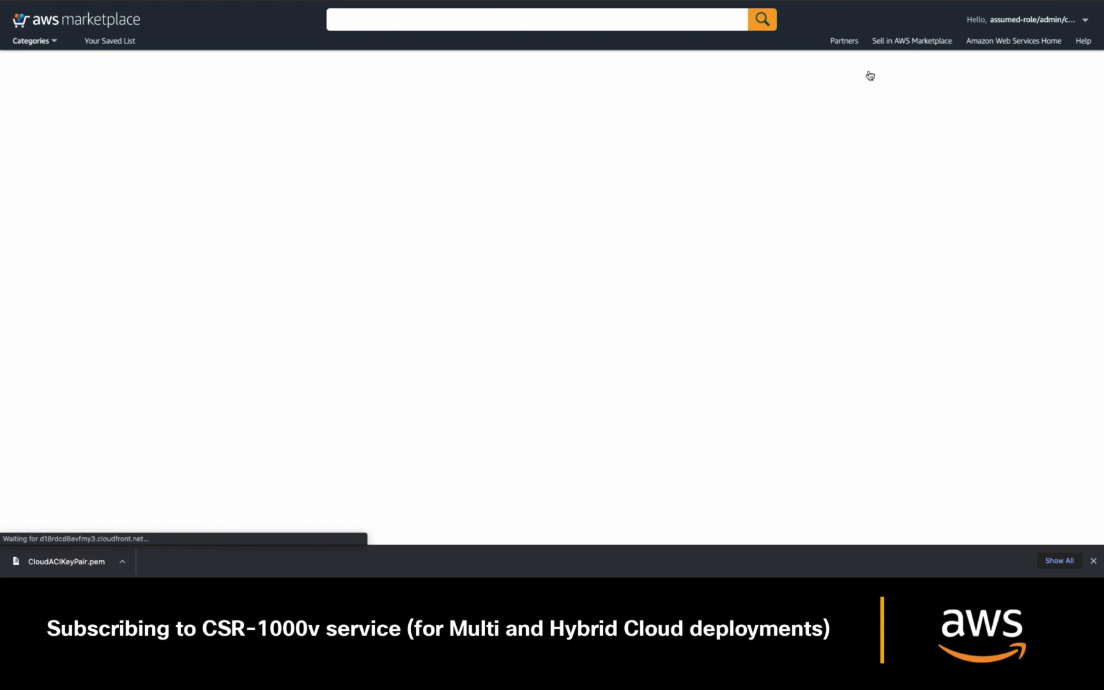
pyautogui.click(687, 331)
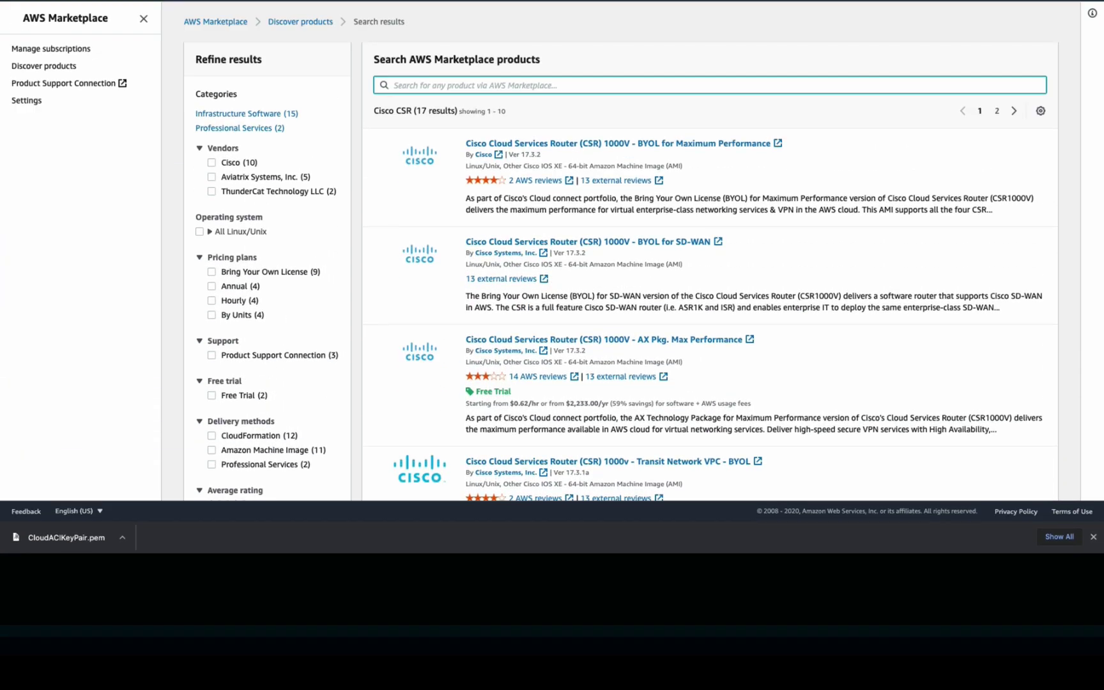
# - Search for 'Cisco APIC', open Cisco Cloud APIC and accept its subscription terms
pyautogui.write('Cisco APIC')
pyautogui.press('Return')
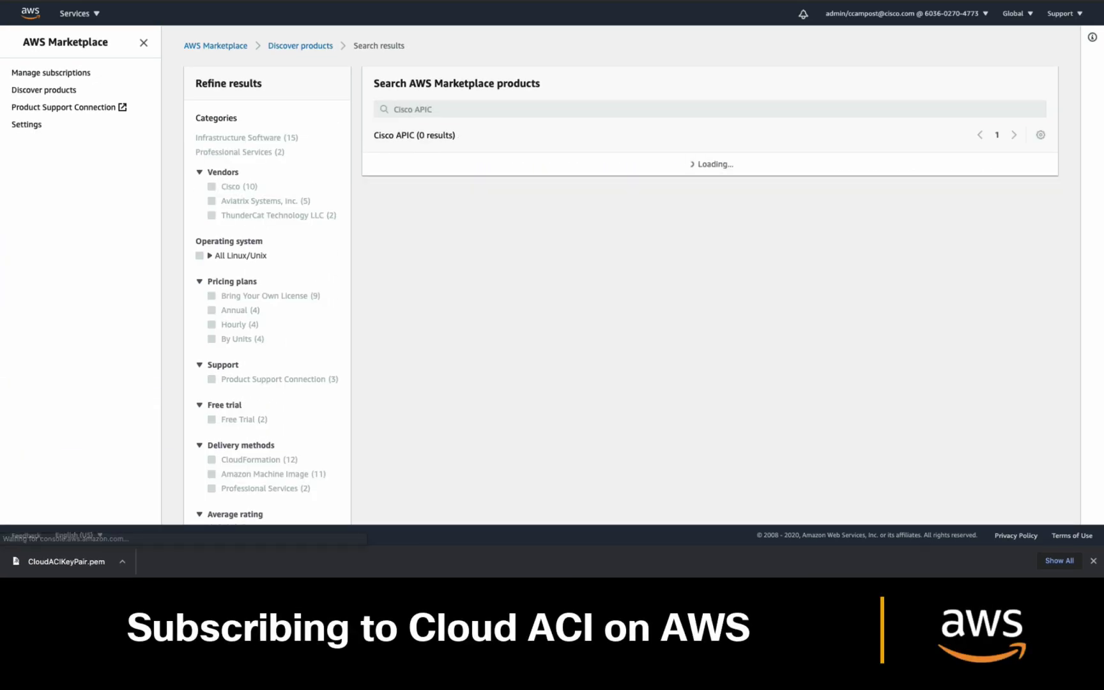
pyautogui.click(545, 183)
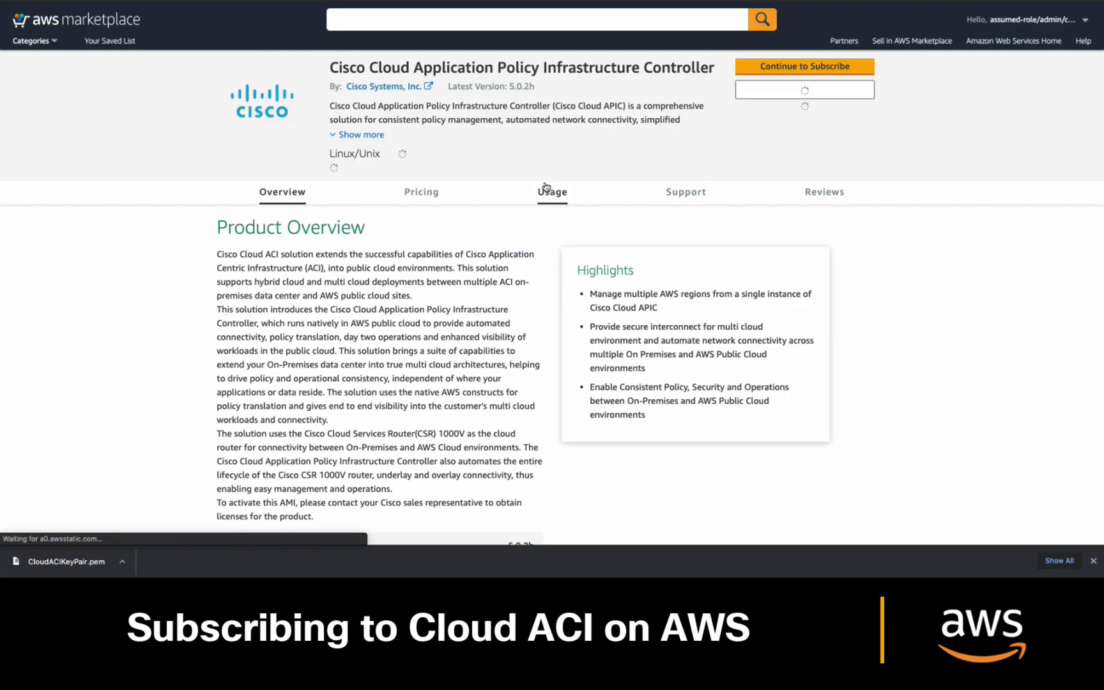
pyautogui.click(839, 71)
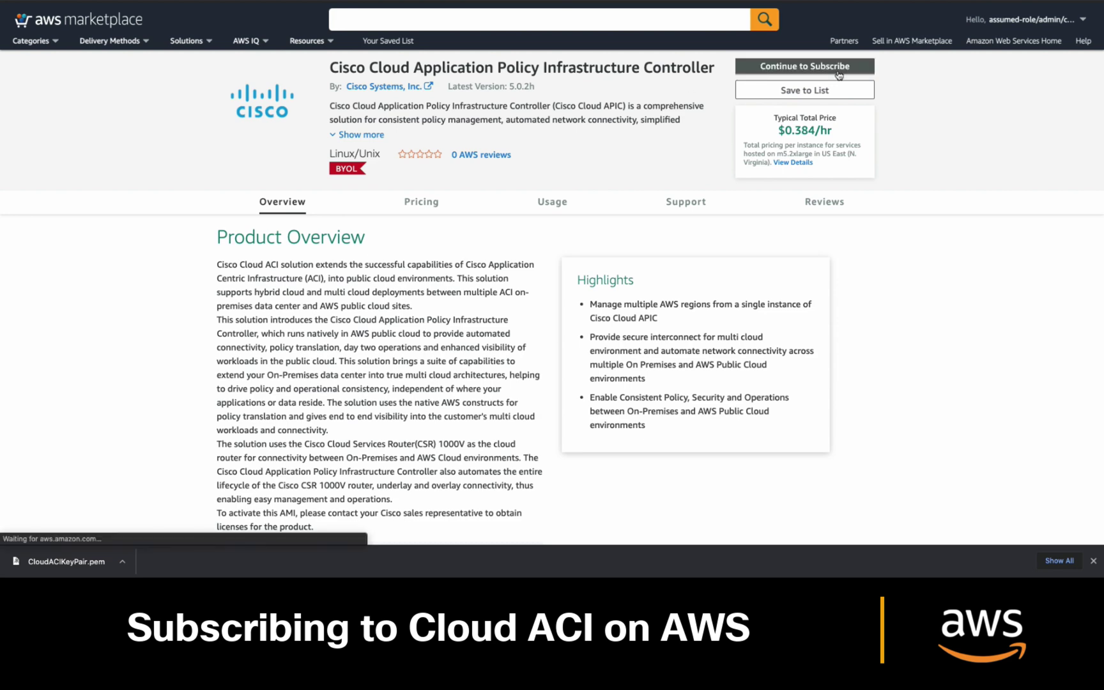
pyautogui.click(707, 325)
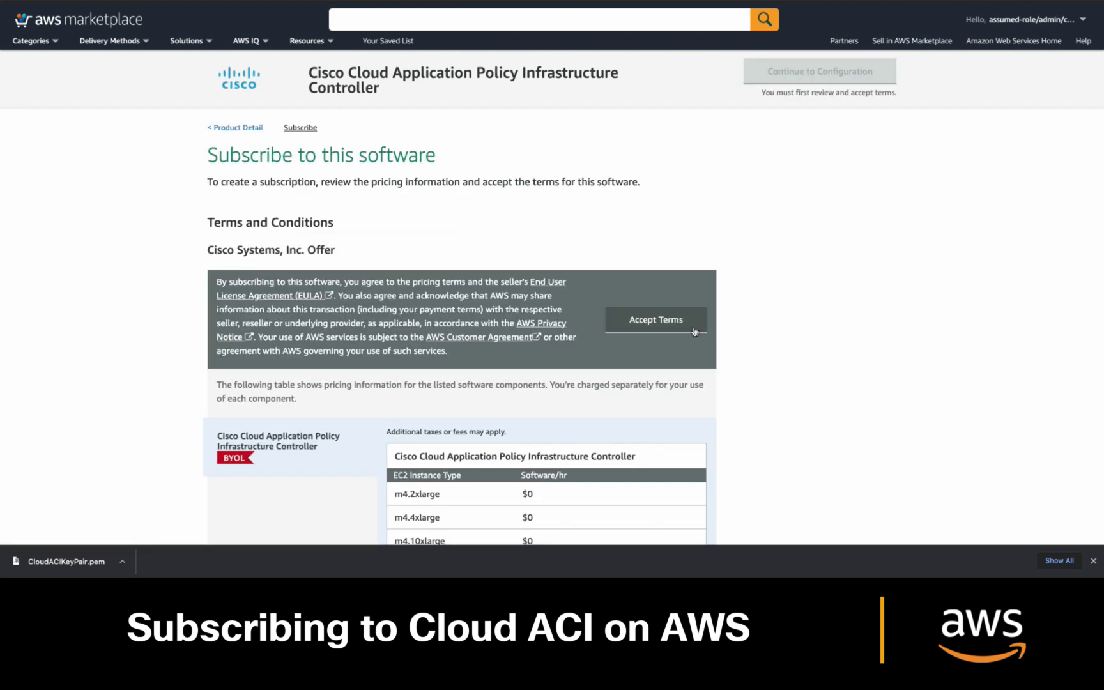
# - Launch Cloud APIC 5.0.2h in US East (N. Virginia) through CloudFormation
pyautogui.click(820, 91)
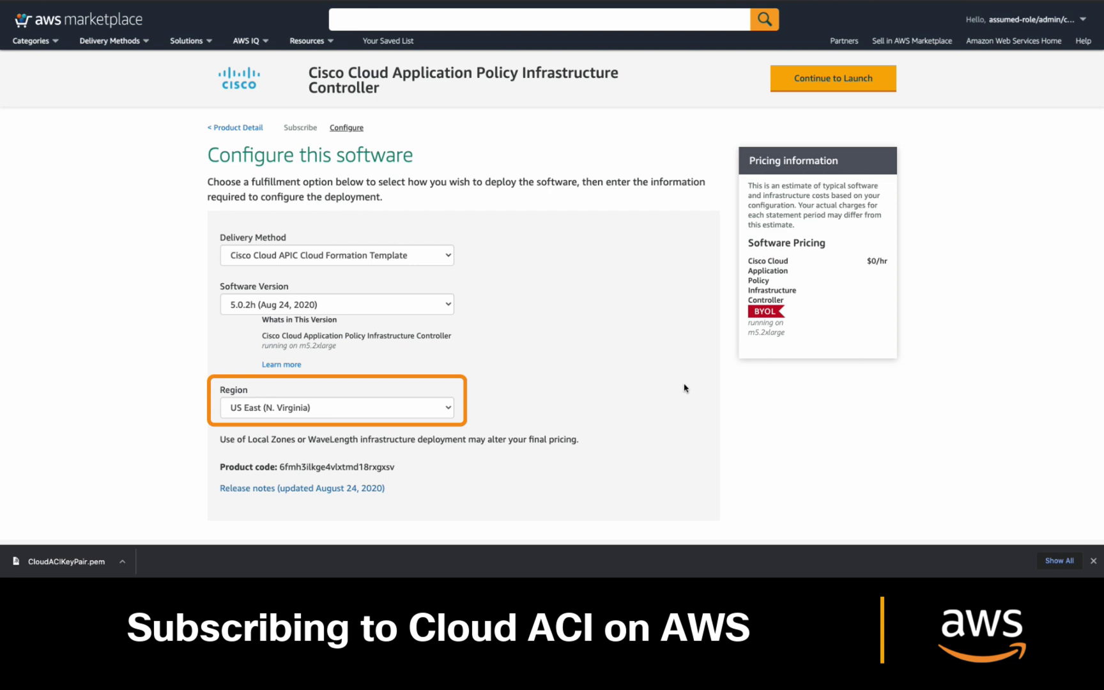
pyautogui.click(851, 90)
pyautogui.click(449, 422)
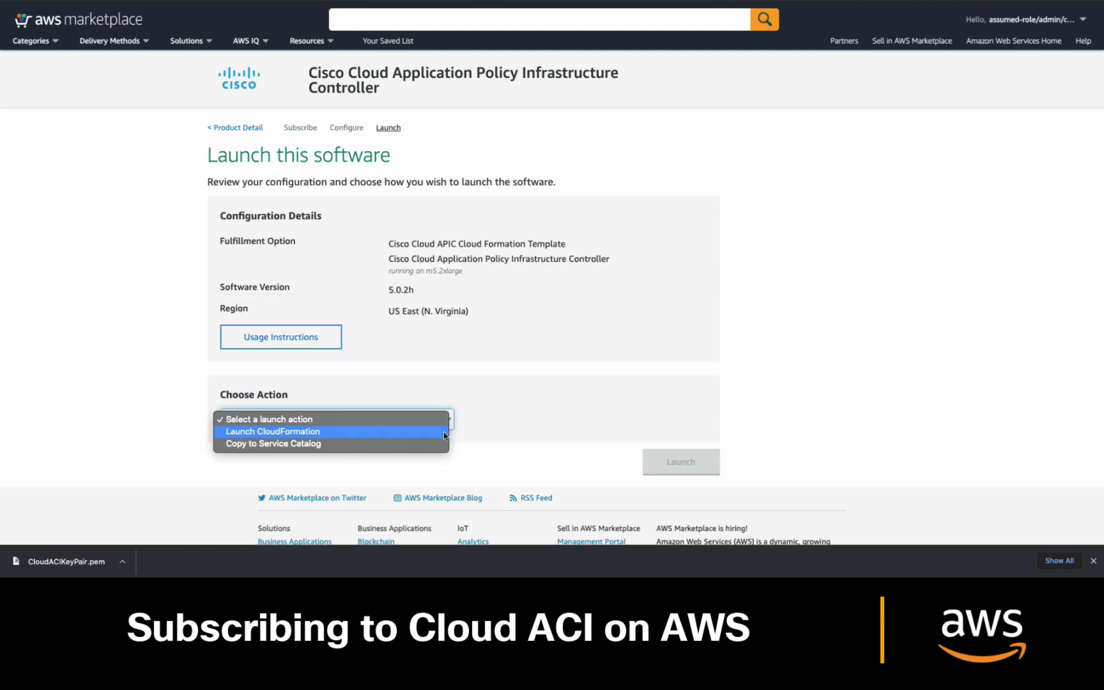
pyautogui.click(444, 432)
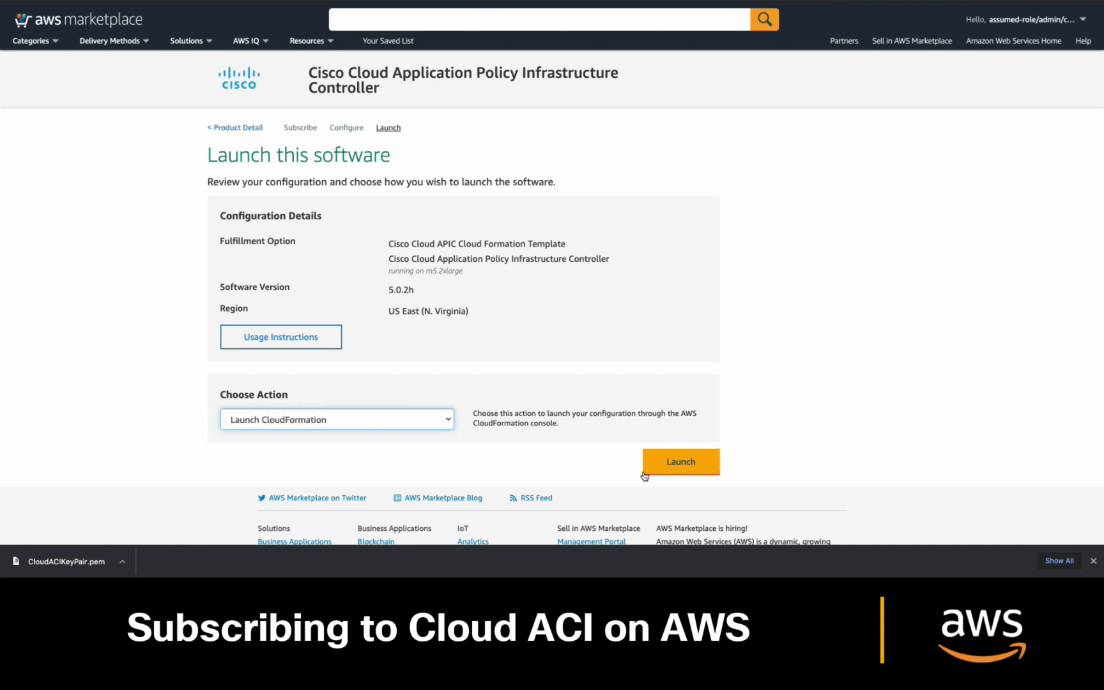
pyautogui.click(663, 472)
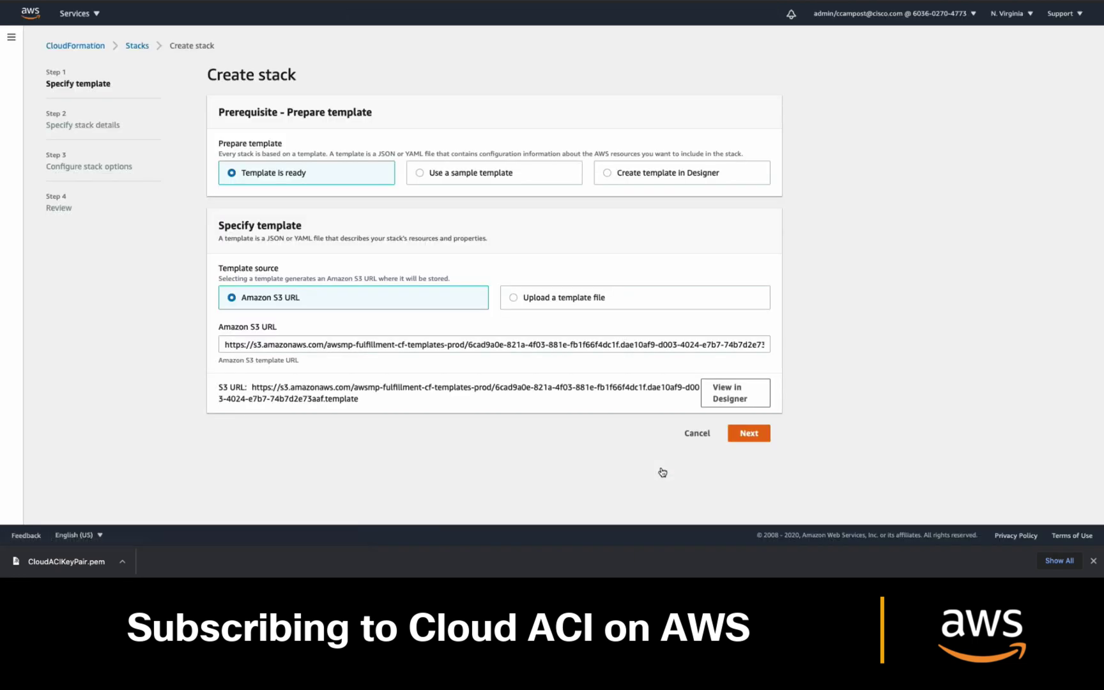
# - Name the stack CloudACI and set availability zone us-east-1a
pyautogui.click(756, 444)
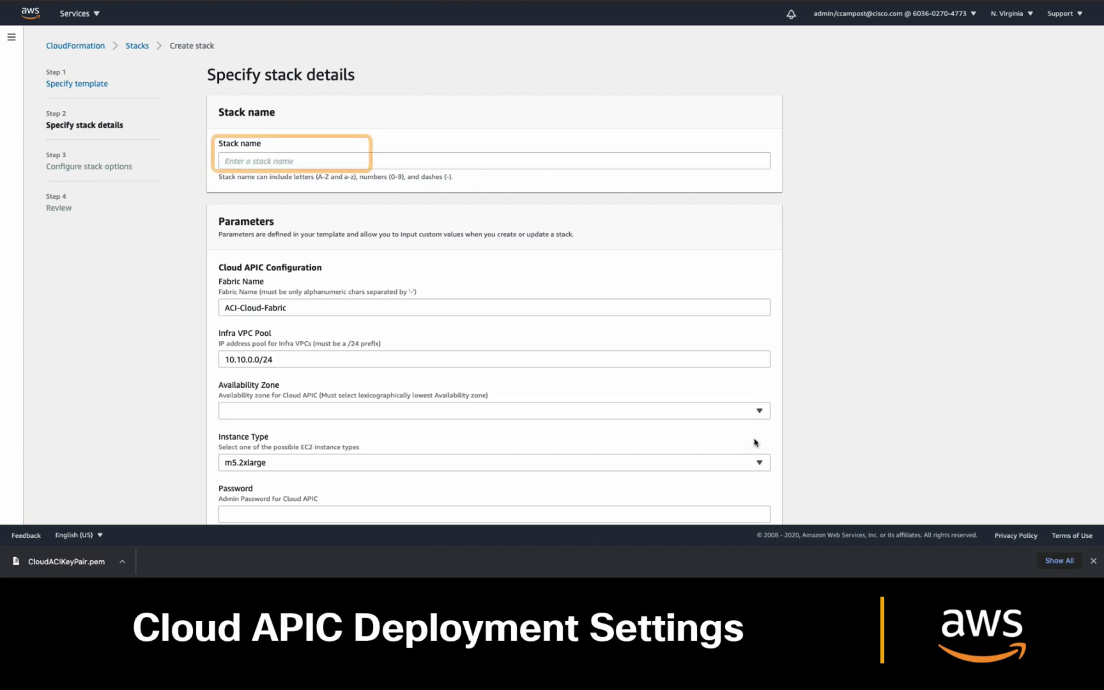
pyautogui.write('CloudACI')
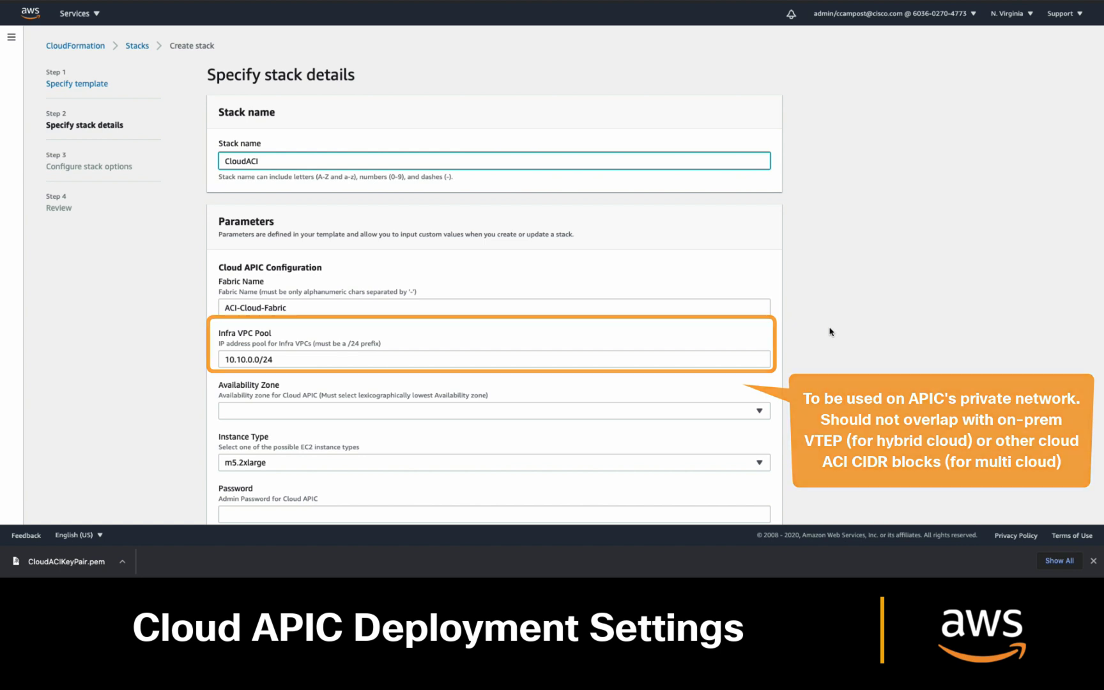
pyautogui.click(762, 413)
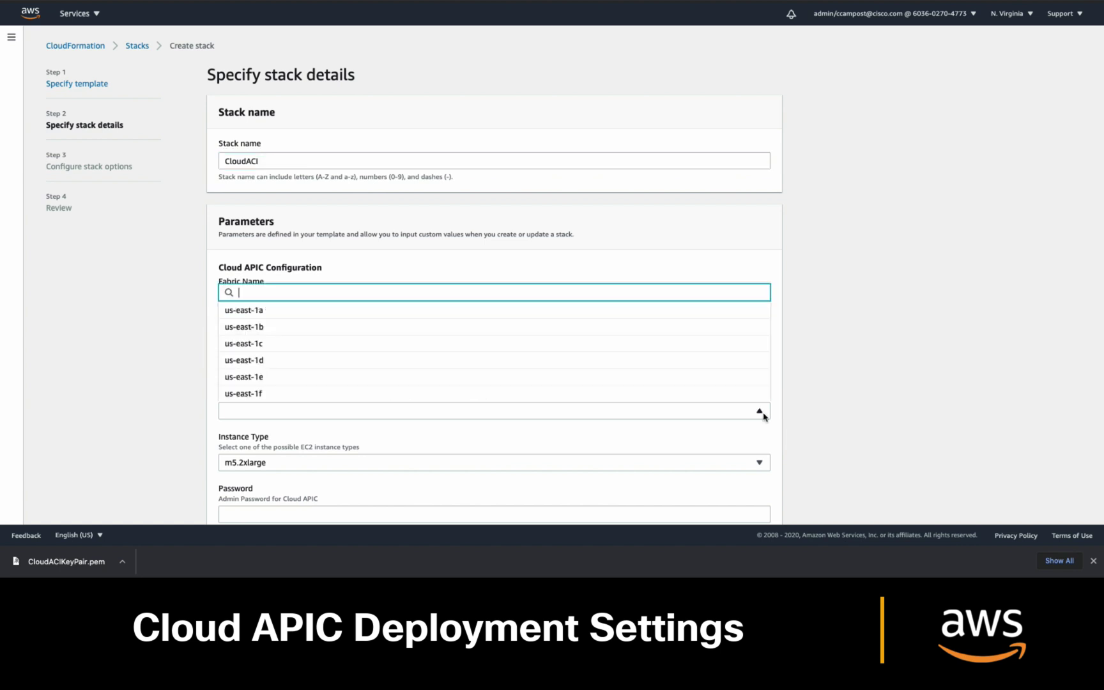
pyautogui.click(744, 313)
pyautogui.scroll(-1, 811, 372)
pyautogui.scroll(-4, 809, 371)
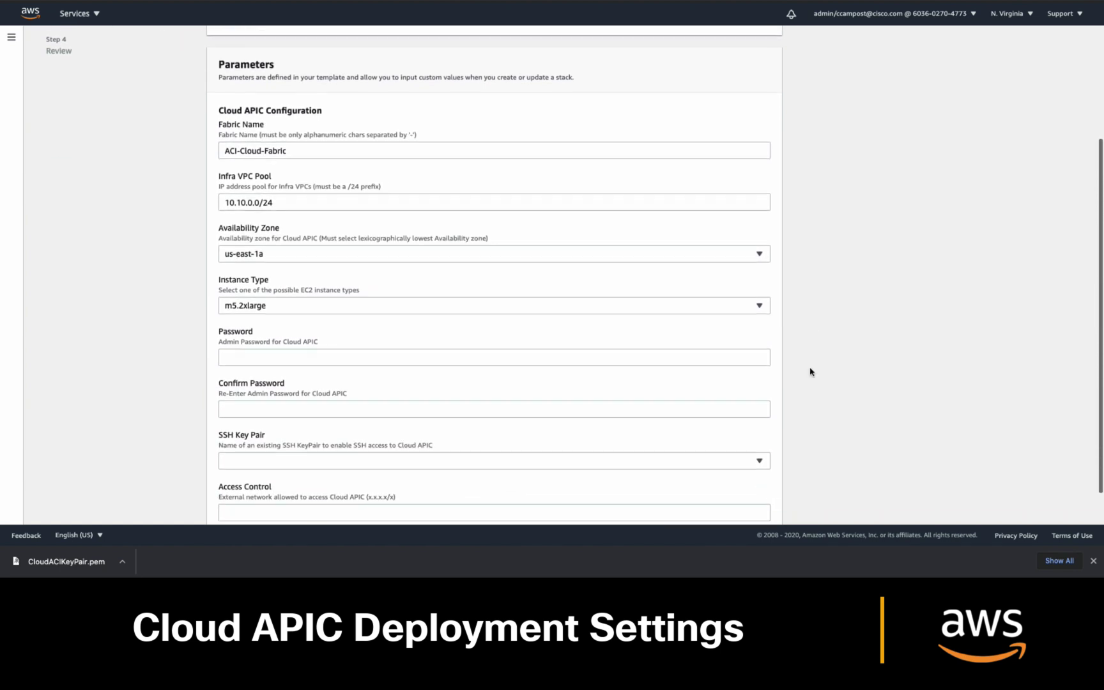
# - Enter and confirm the admin password, choose CloudACIKeyPair, and allow network 0.0.0.0/0
pyautogui.press('Tab')
pyautogui.press('Tab')
pyautogui.write('••••••••••••')
pyautogui.press('Tab')
pyautogui.write('••••••••••••')
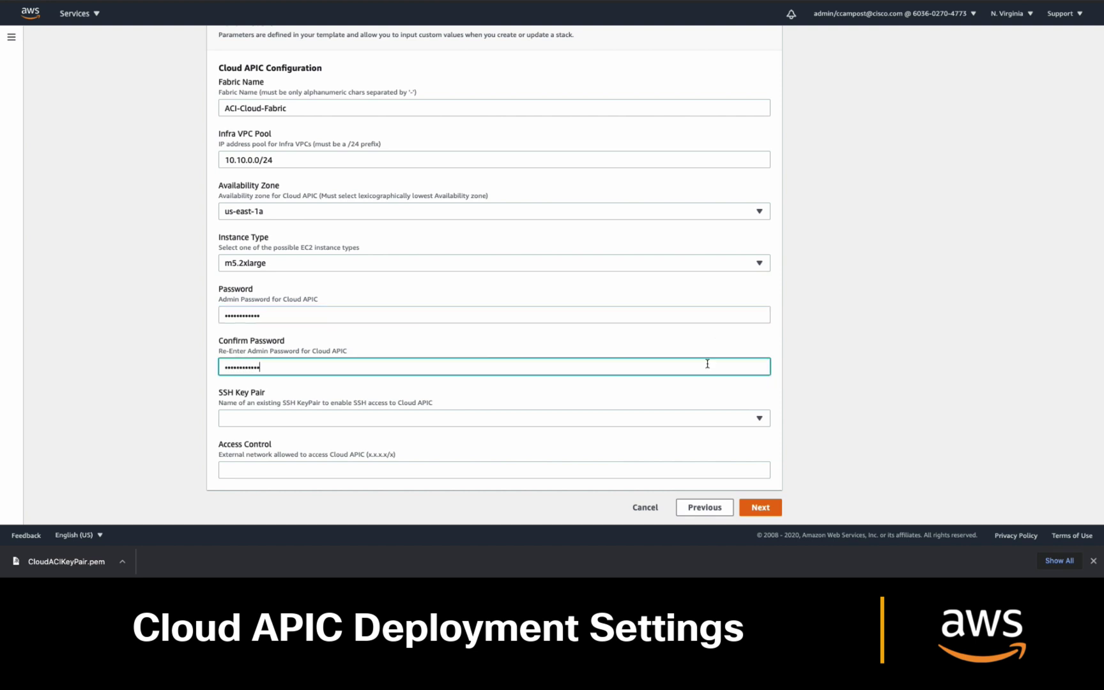
pyautogui.click(760, 419)
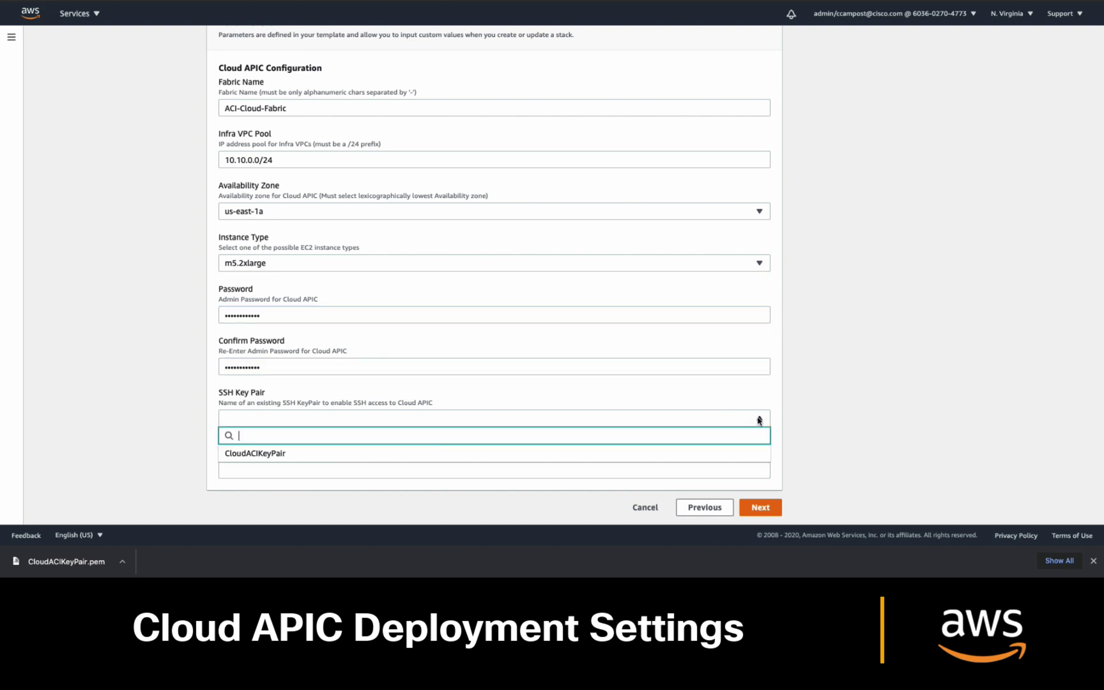
pyautogui.click(753, 453)
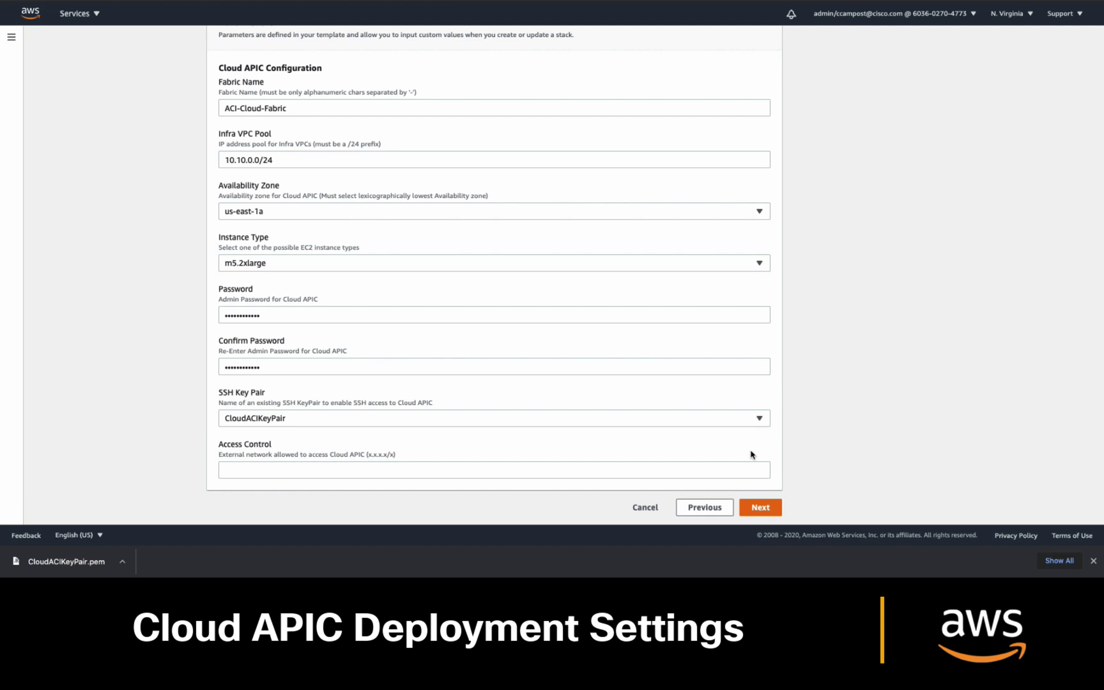
pyautogui.click(741, 471)
pyautogui.write('0.0.0.0/0')
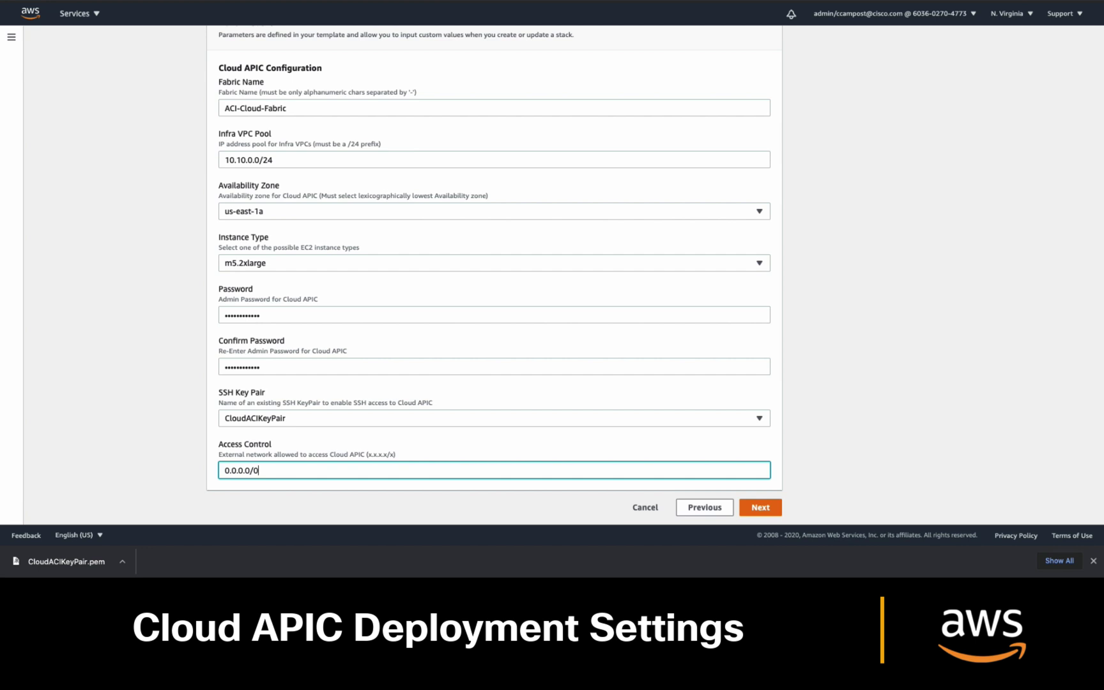
# - Review and create the CloudACI stack, then check its events
pyautogui.click(761, 507)
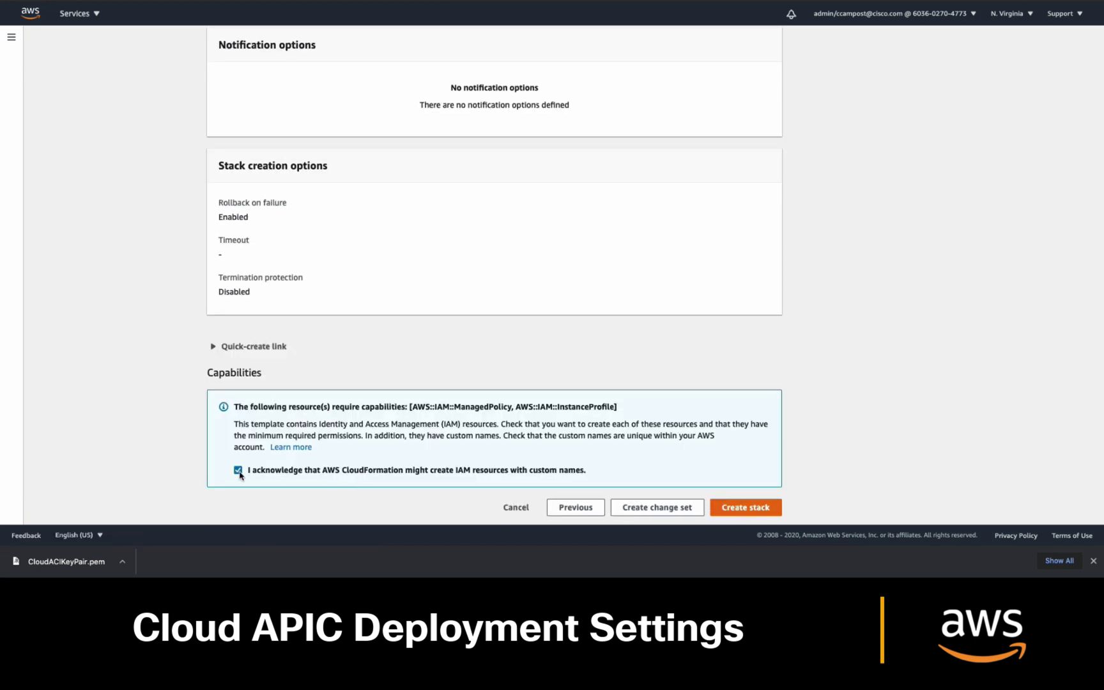
pyautogui.click(777, 508)
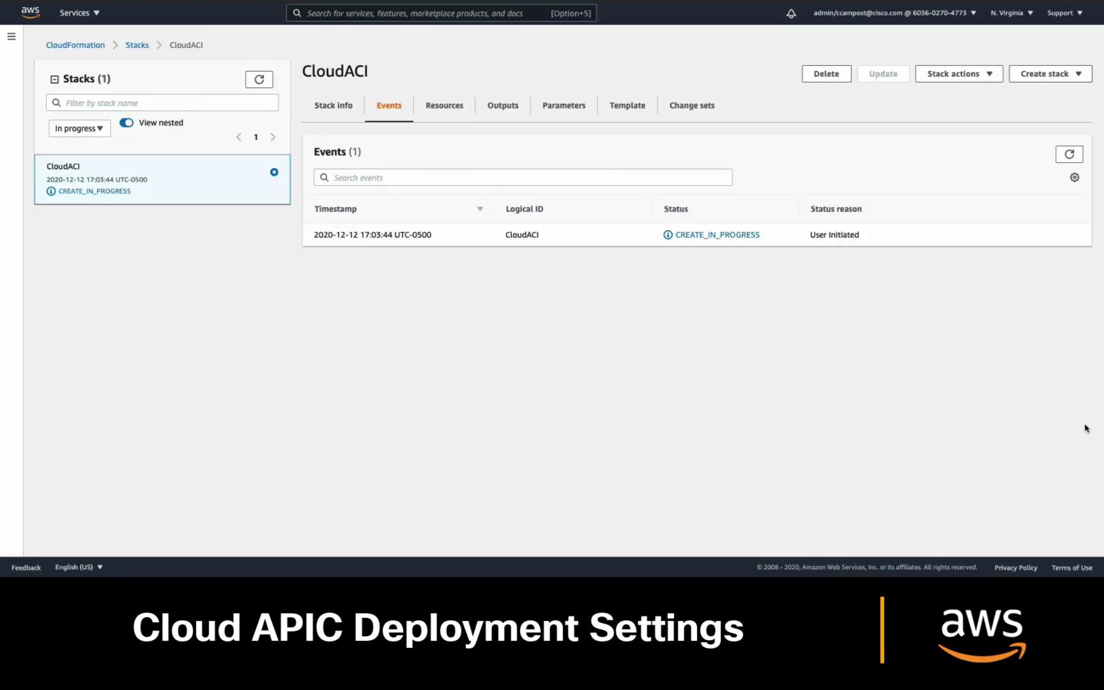
pyautogui.click(1080, 156)
# - Refresh the stack events until CloudACI reaches CREATE_COMPLETE, then go to Services
pyautogui.click(1079, 155)
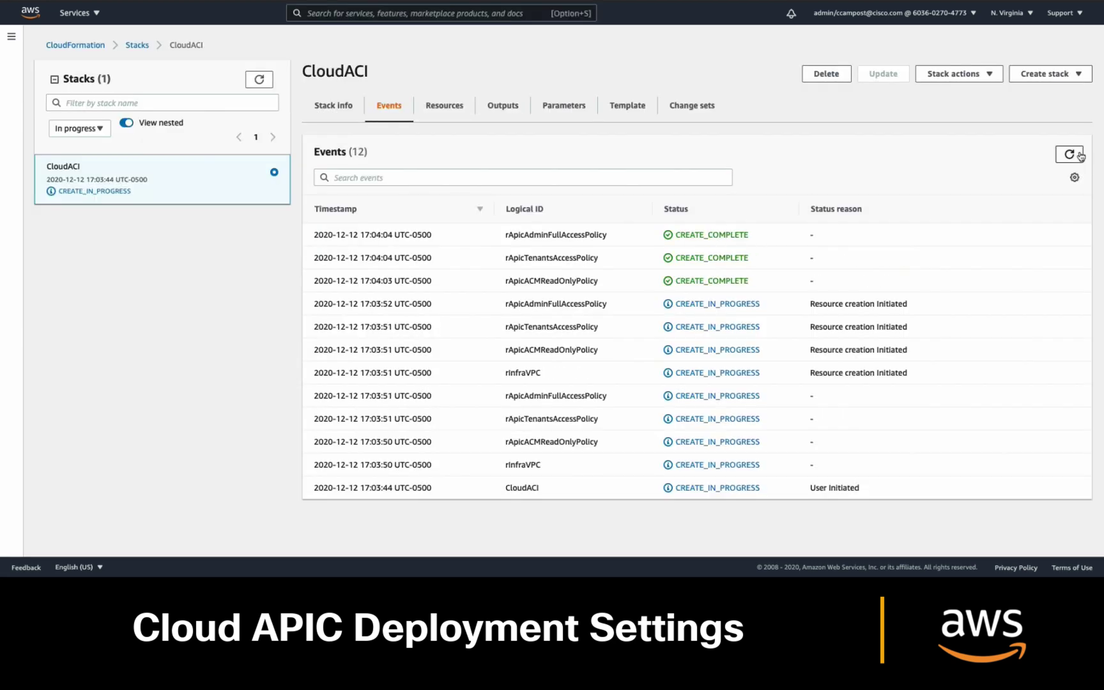
pyautogui.click(1080, 155)
pyautogui.click(1081, 155)
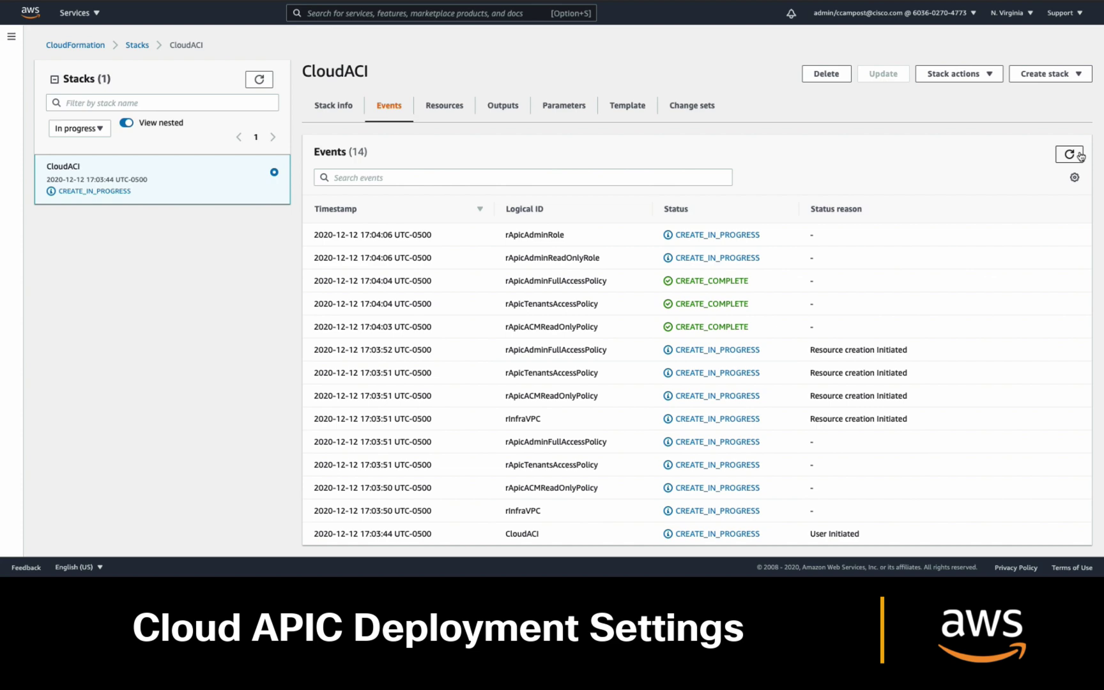
pyautogui.click(1080, 155)
pyautogui.click(1080, 156)
pyautogui.click(1080, 155)
pyautogui.click(1080, 155)
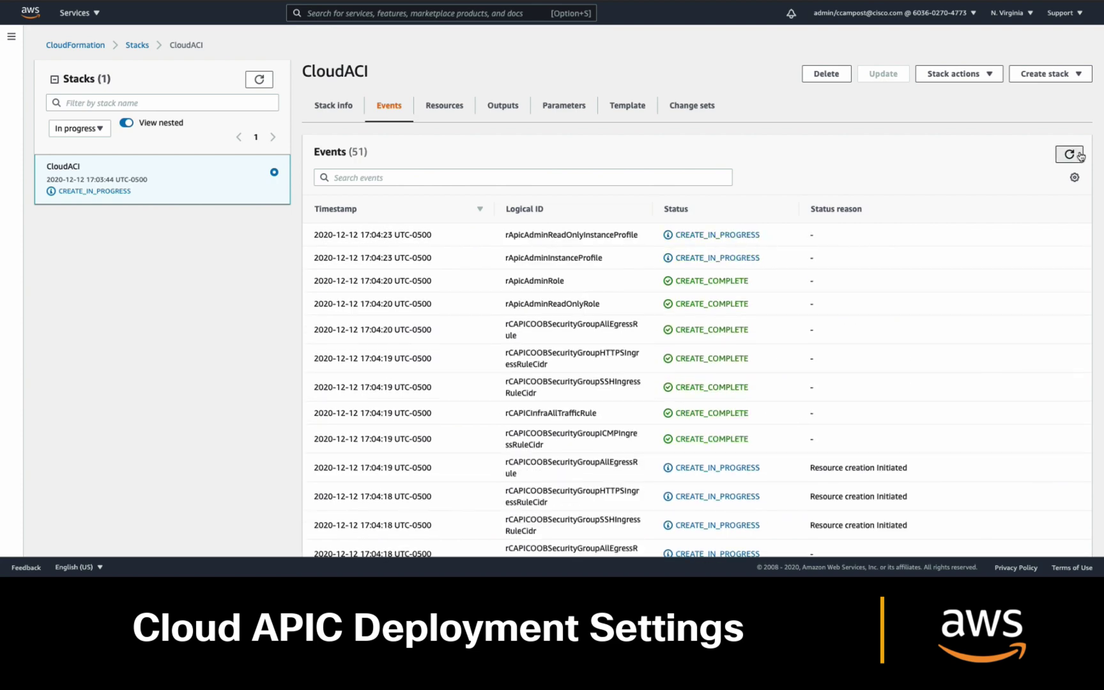
pyautogui.click(1080, 155)
pyautogui.click(1080, 156)
pyautogui.click(1081, 155)
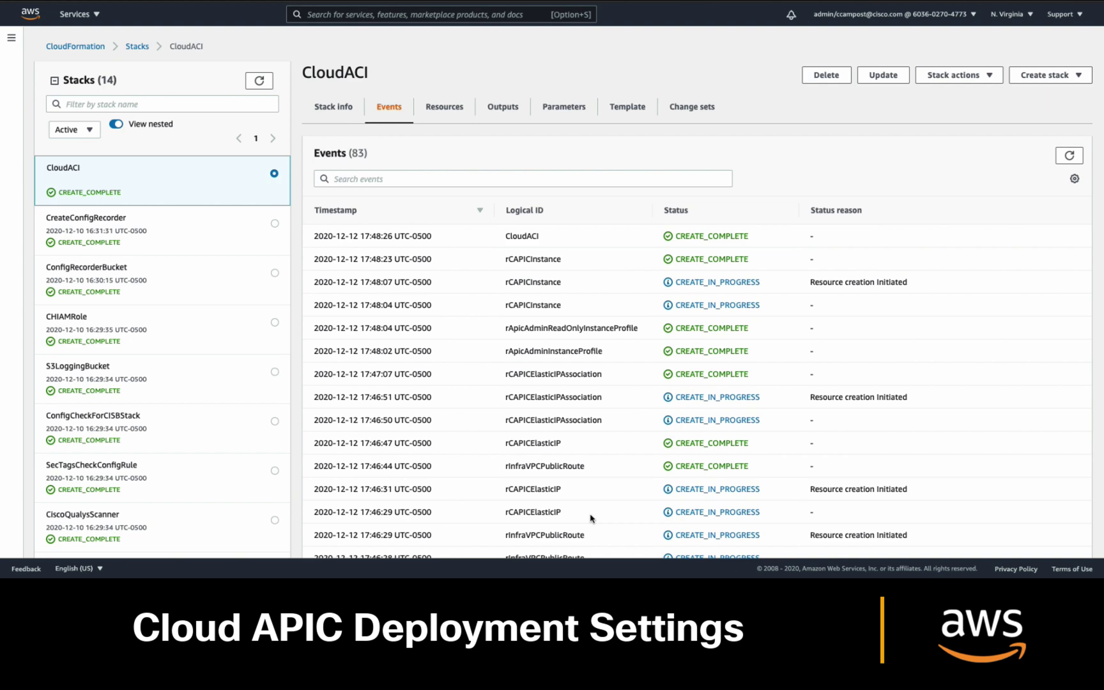
pyautogui.click(77, 13)
# - Select the running Capic-1 instance and highlight its public IP 52.6.145.232 to open it
pyautogui.click(29, 138)
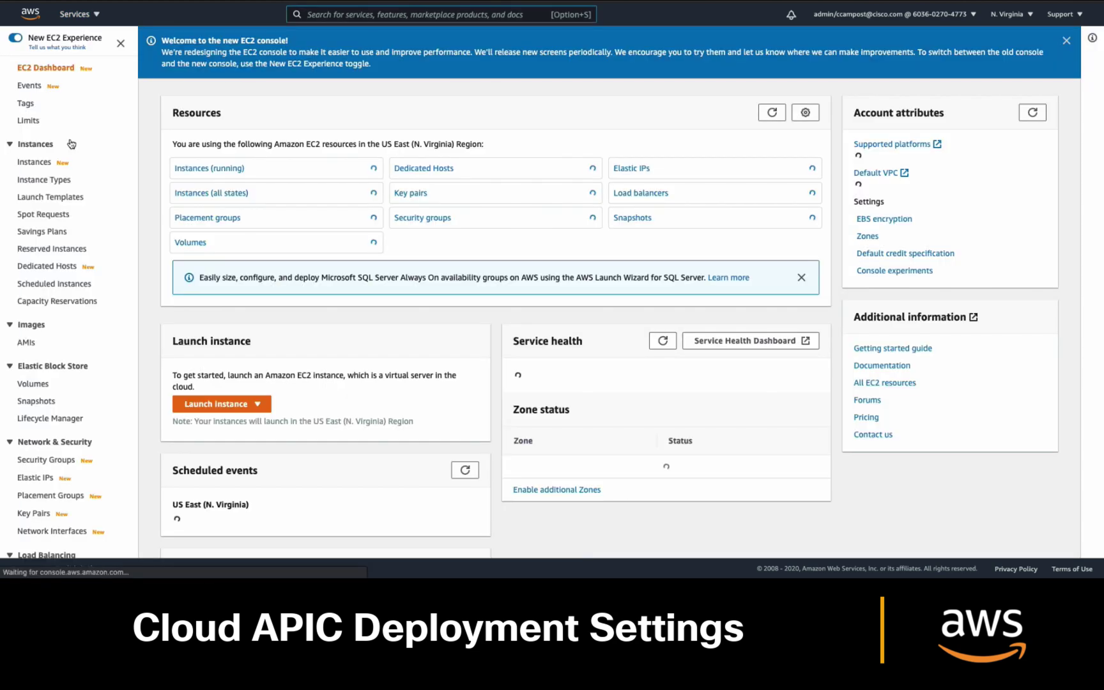
pyautogui.click(209, 170)
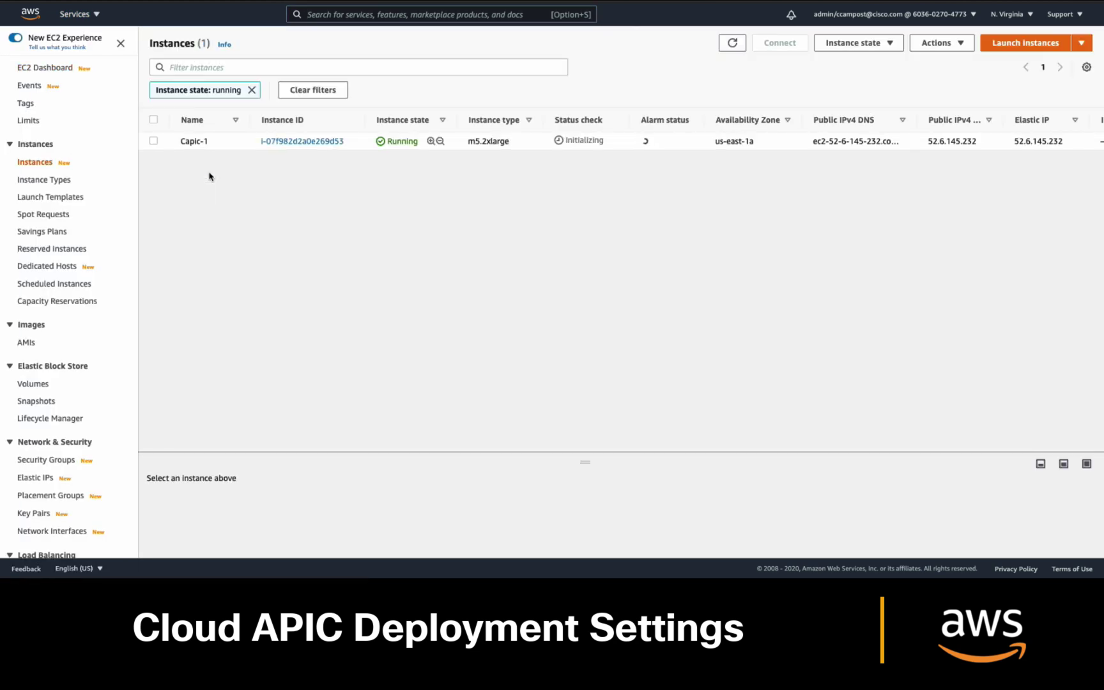
pyautogui.click(211, 141)
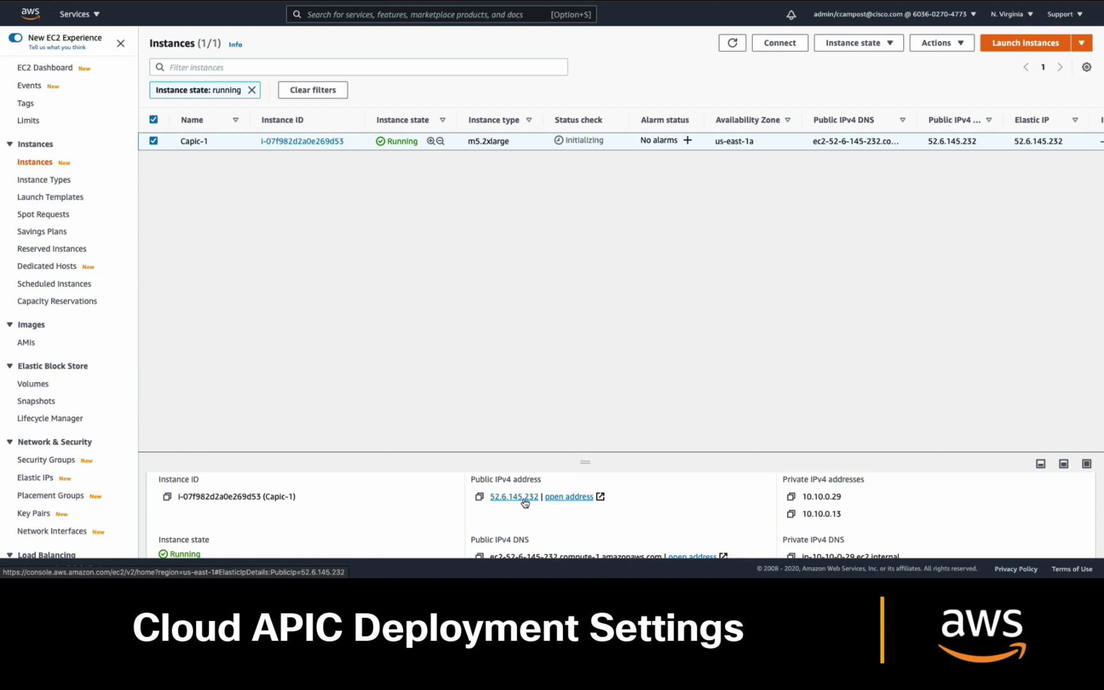
pyautogui.click(525, 503)
pyautogui.moveTo(162, 75); pyautogui.dragTo(261, 81)
pyautogui.rightClick(260, 81)
# - Go to 52.6.145.232 and proceed past the privacy warning to the Cloud APIC 5.0(2h) login
pyautogui.click(320, 100)
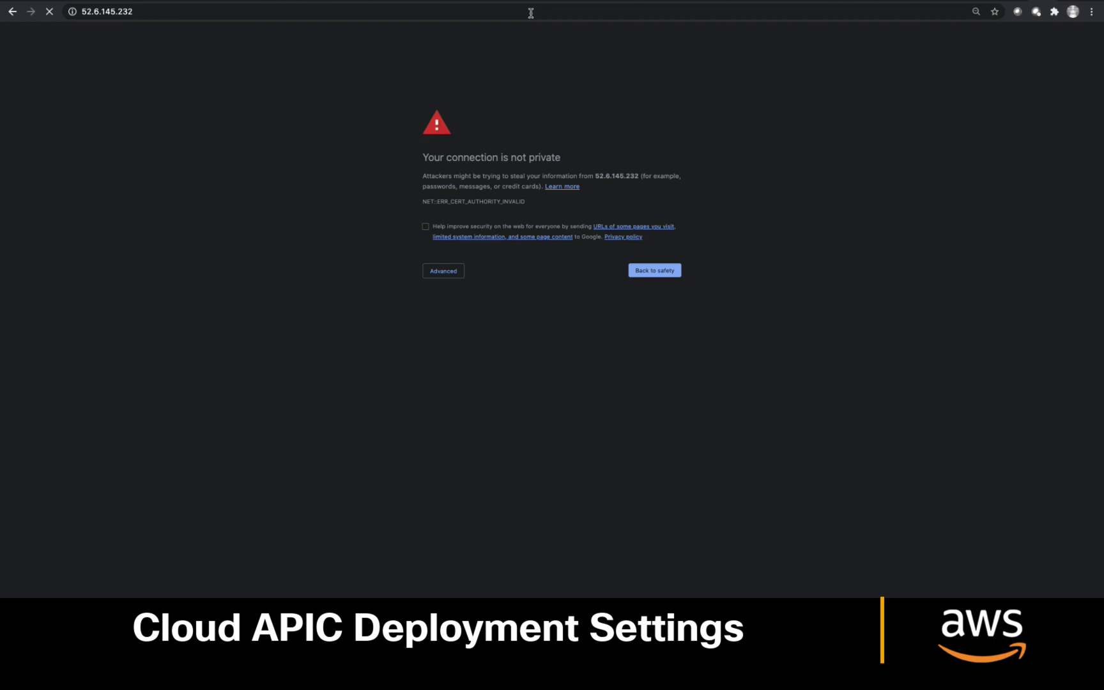
pyautogui.click(451, 271)
pyautogui.click(468, 338)
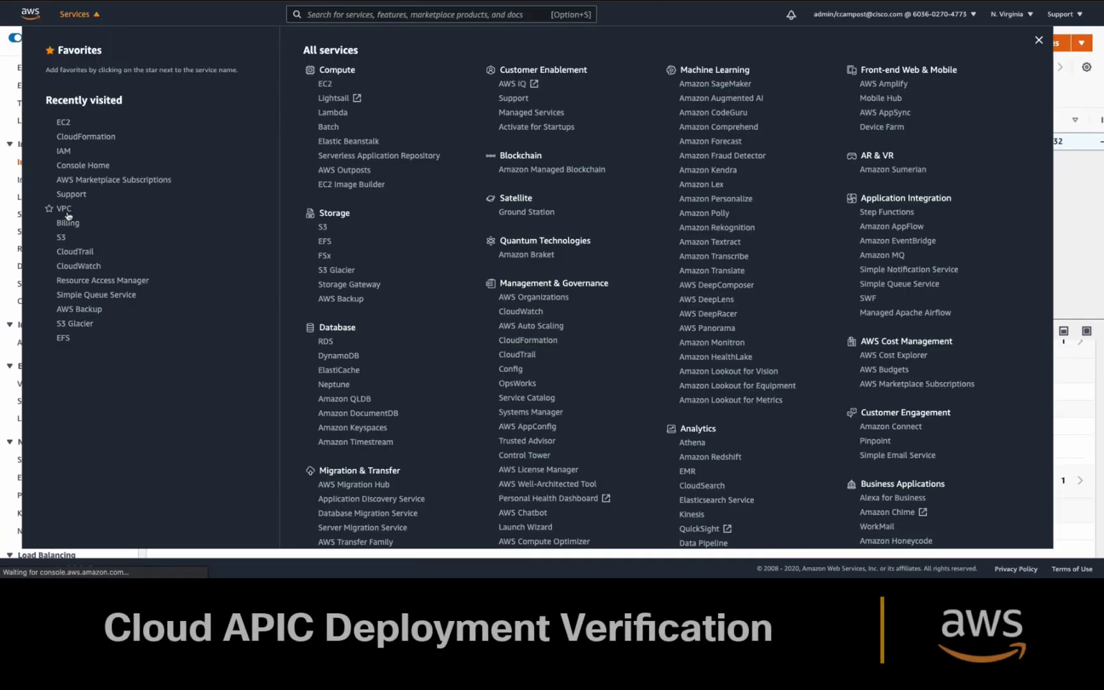
# - Inspect infra VPC vpc-06dbca0a4655cb62d (10.10.0.0/25), then list its subnets
pyautogui.click(64, 209)
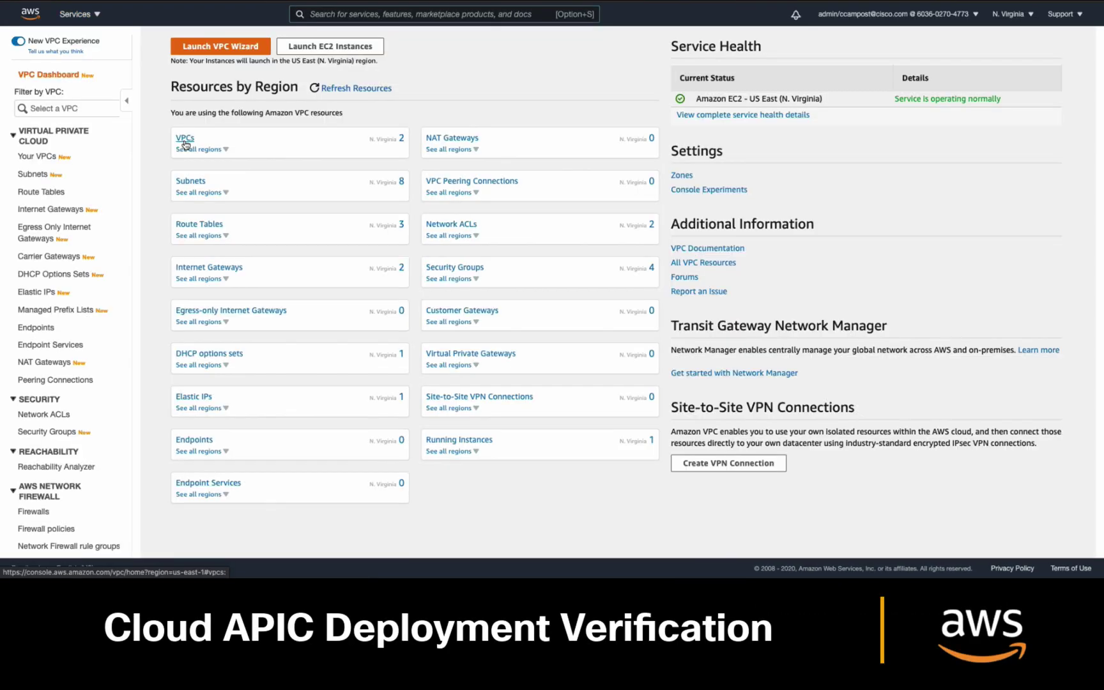
pyautogui.click(185, 141)
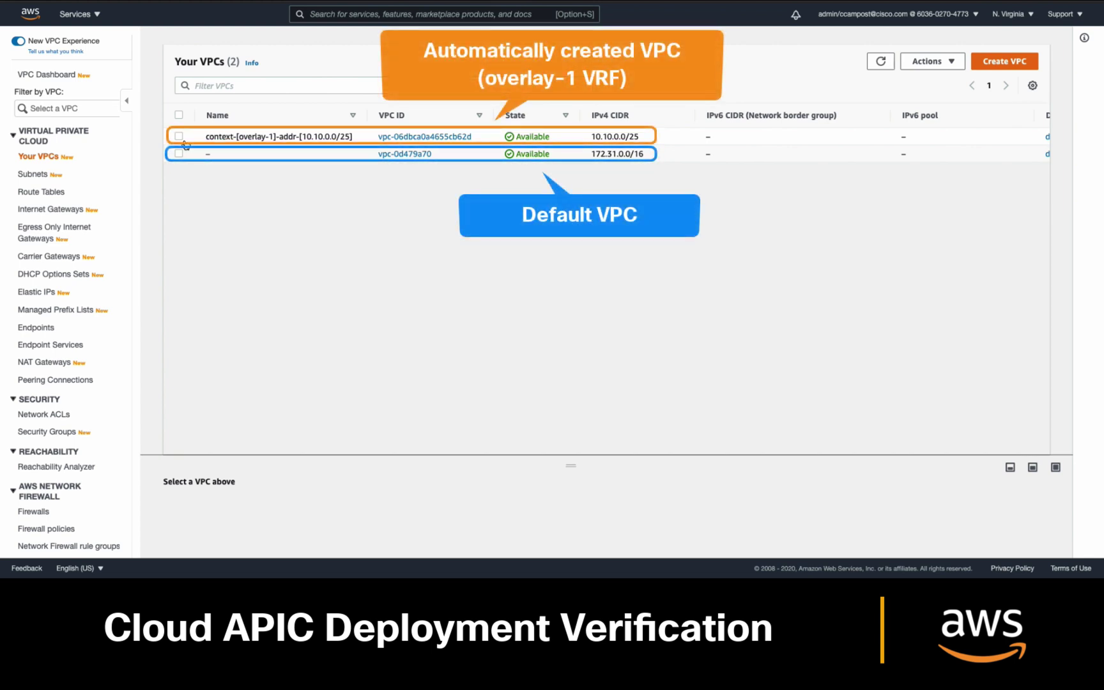
pyautogui.click(417, 138)
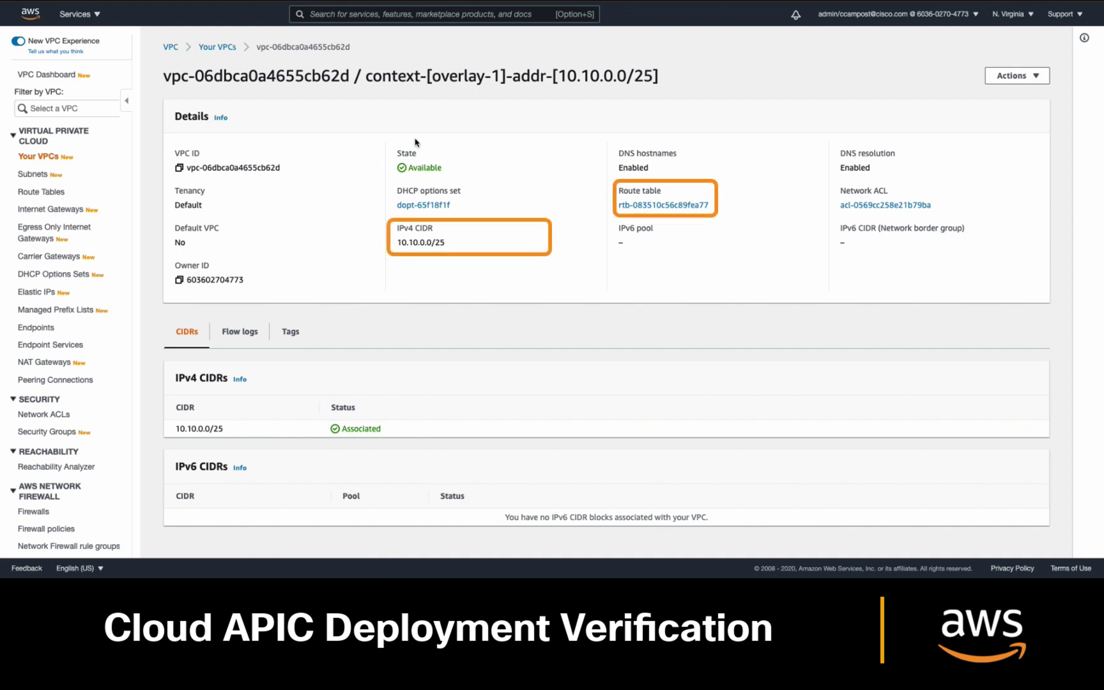
pyautogui.click(33, 174)
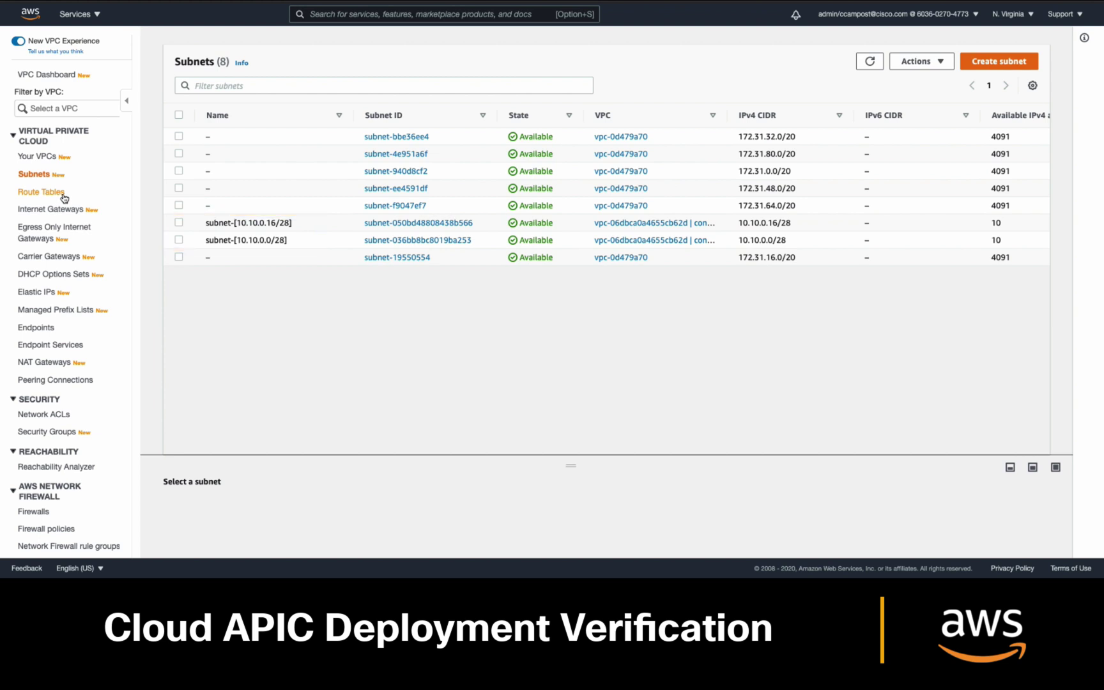
# - Check the infra VPC's internet gateway, then open security group sg-0a6bbaaf32b0ad7fe's inbound rules
pyautogui.click(74, 213)
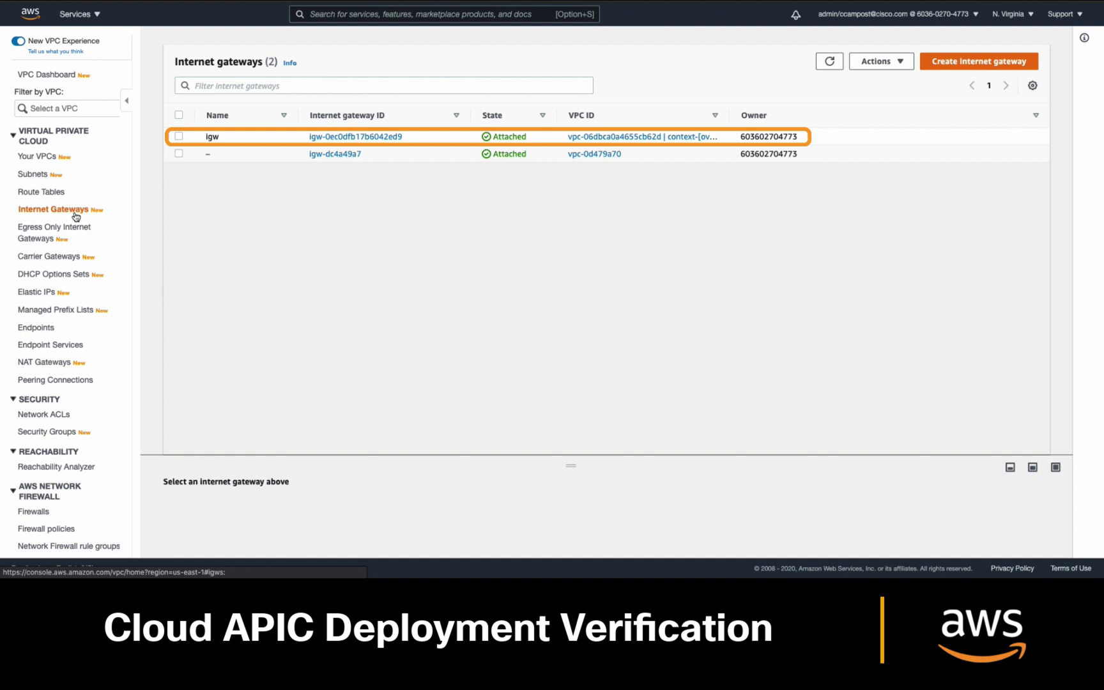
pyautogui.click(63, 433)
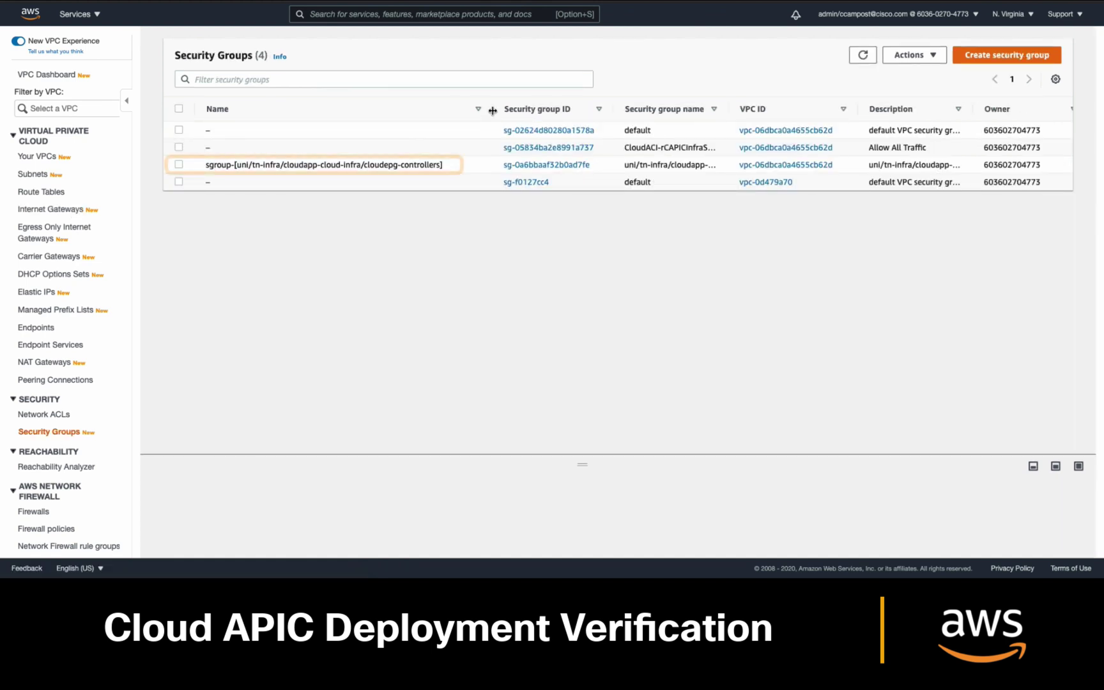
pyautogui.click(526, 165)
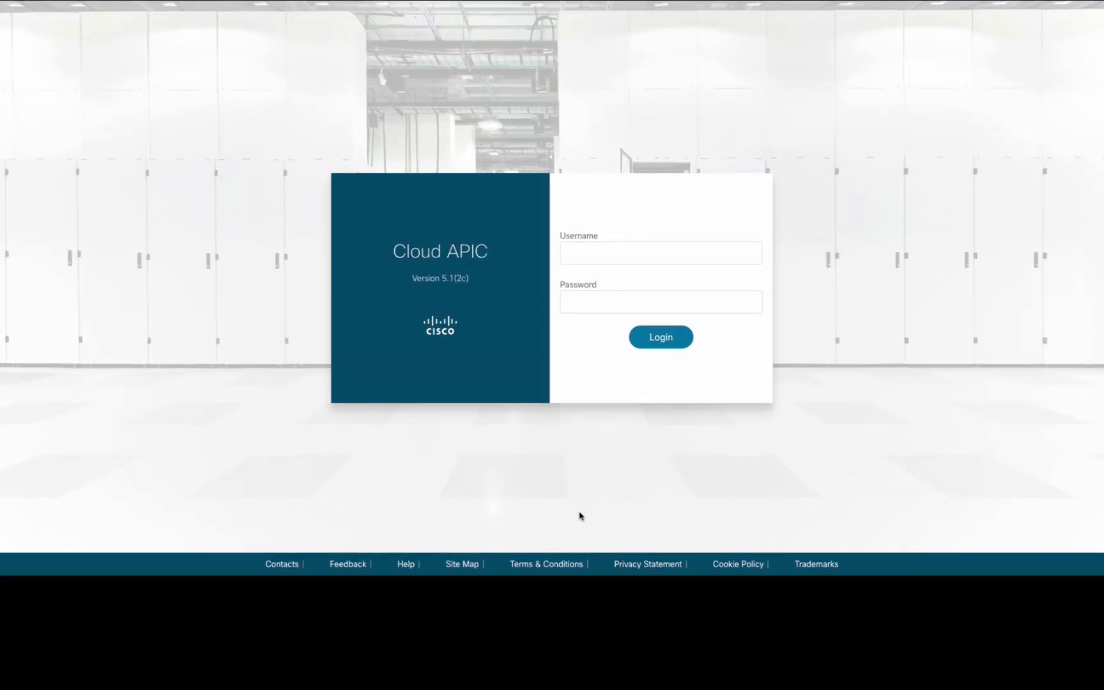
# - Enter the account password, log in to Cloud APIC, and begin the first-time setup
pyautogui.press('Tab')
pyautogui.write('***********')
pyautogui.click(668, 345)
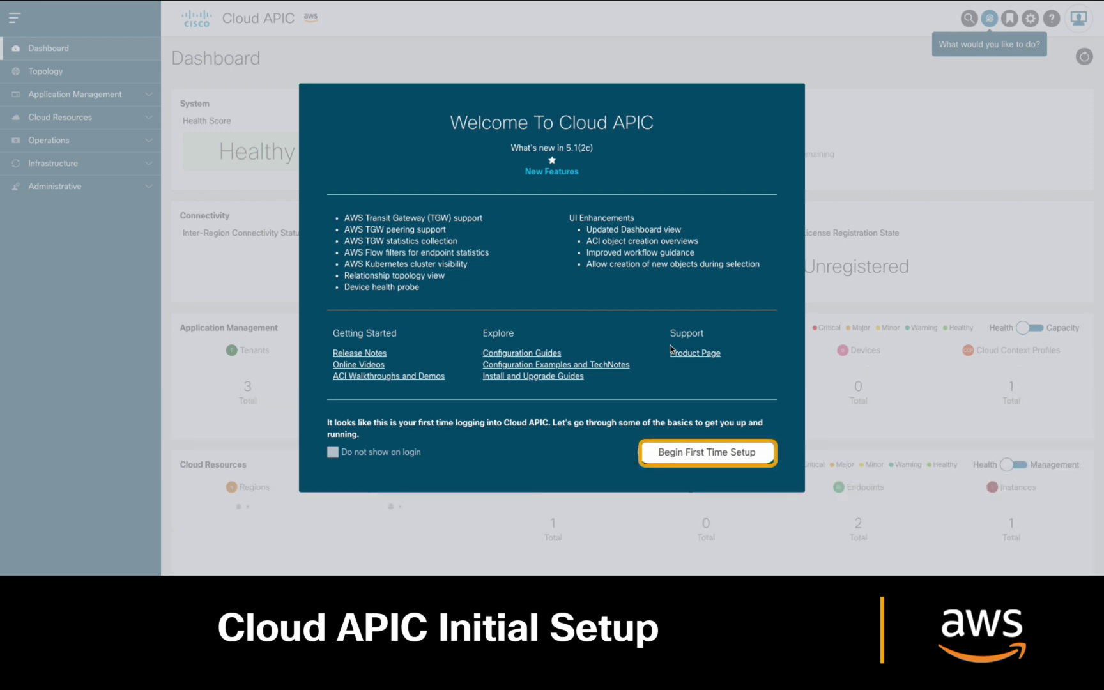
pyautogui.click(722, 452)
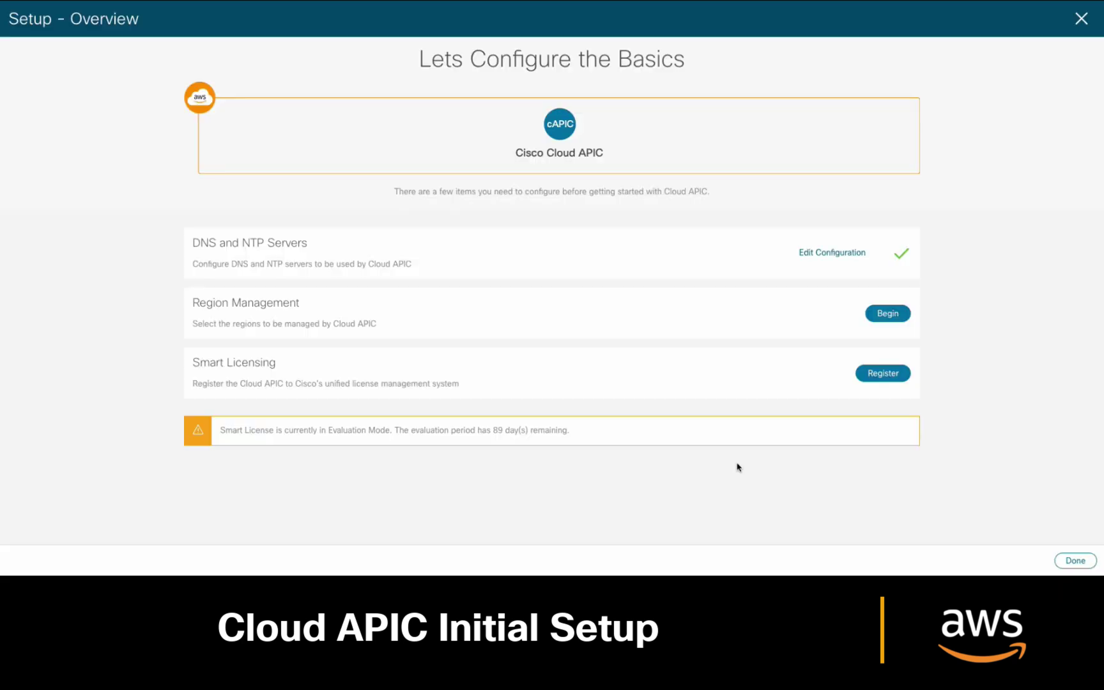
# - Replace the DNS server with 8.8.8.8, add NTP server us.pool.ntp.org, save, and begin Region Management
pyautogui.click(823, 254)
pyautogui.click(537, 167)
pyautogui.click(206, 161)
pyautogui.write('8.')
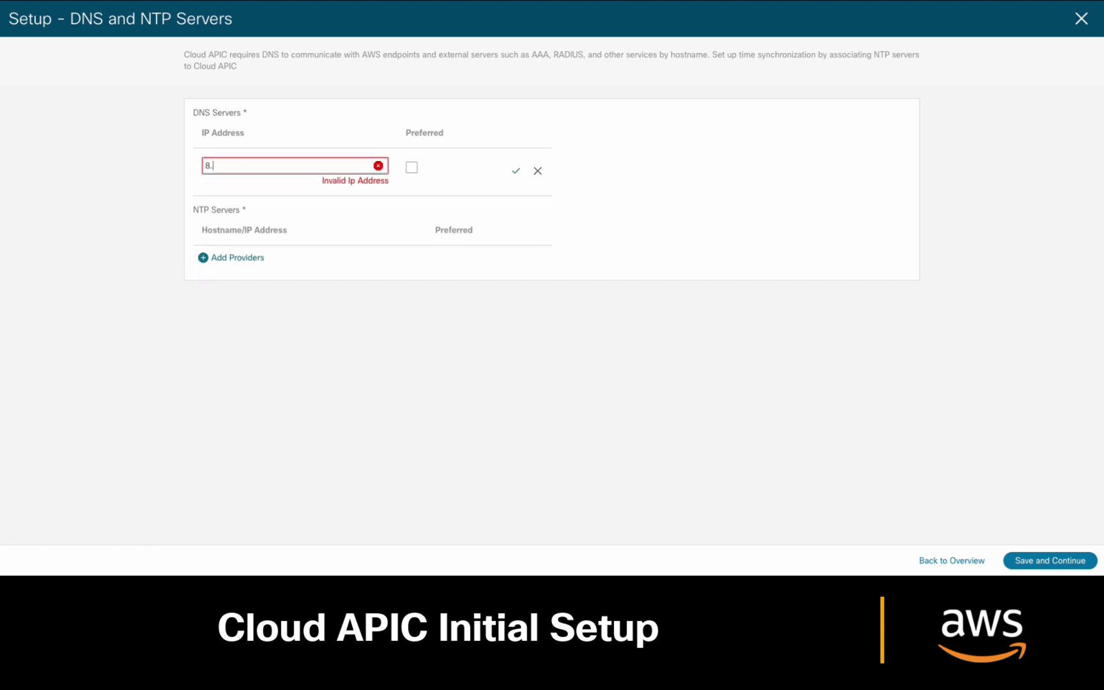
pyautogui.write('8.8.8')
pyautogui.click(516, 171)
pyautogui.click(234, 271)
pyautogui.write('us.pool.ntp.org')
pyautogui.click(517, 281)
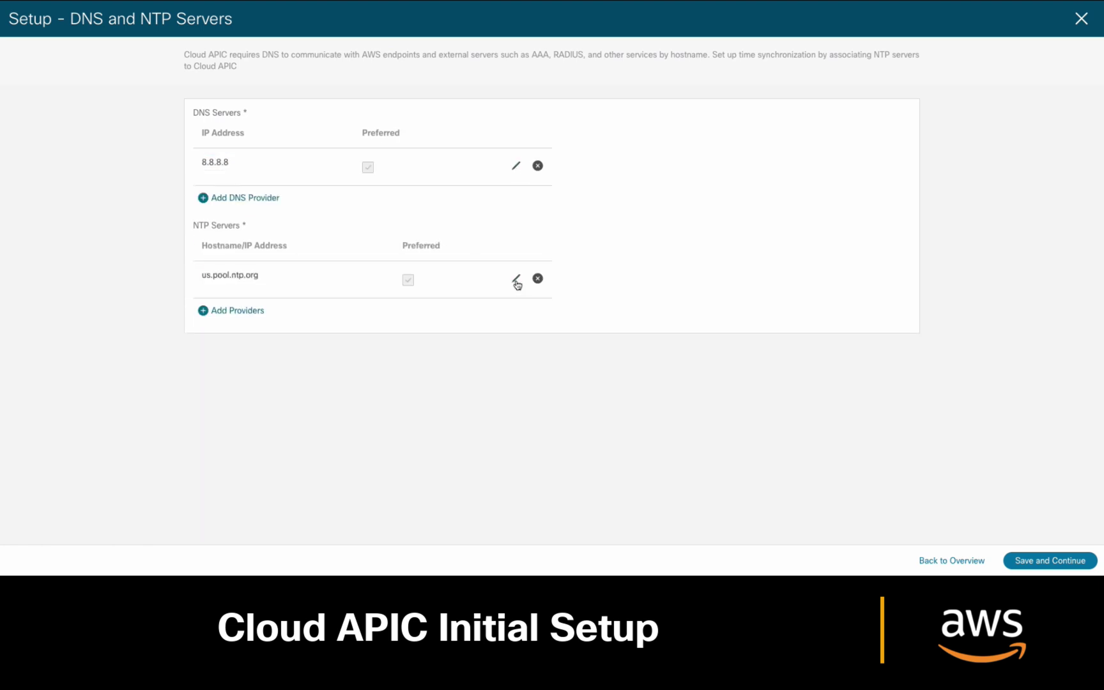
pyautogui.click(1032, 561)
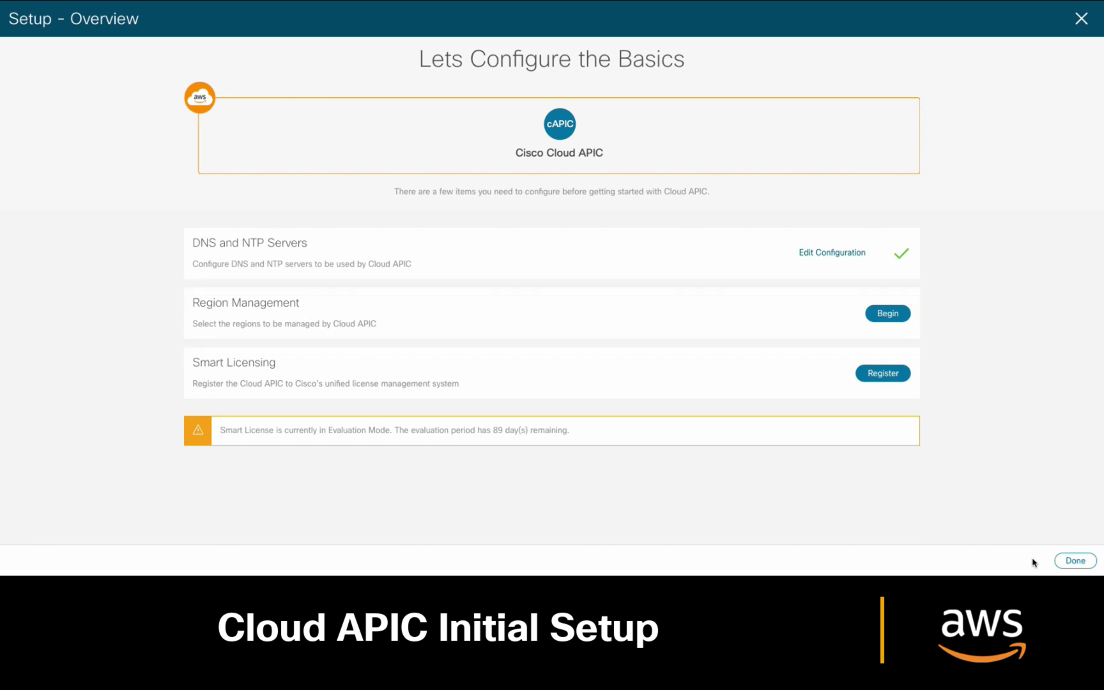
pyautogui.click(894, 315)
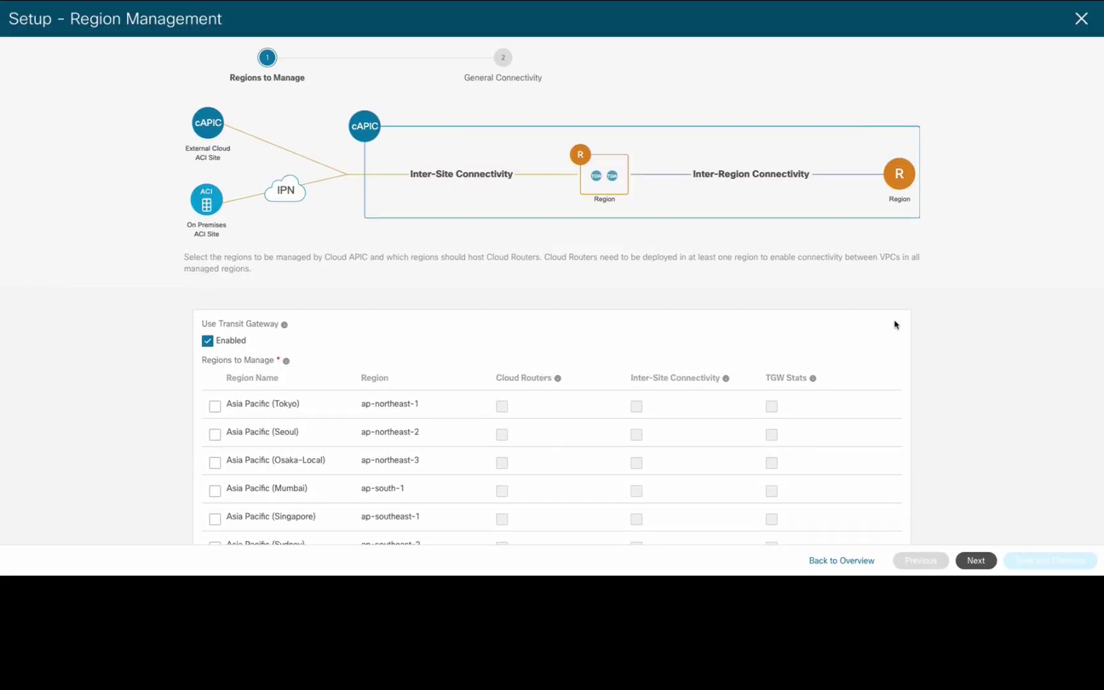
pyautogui.scroll(-1, 895, 325)
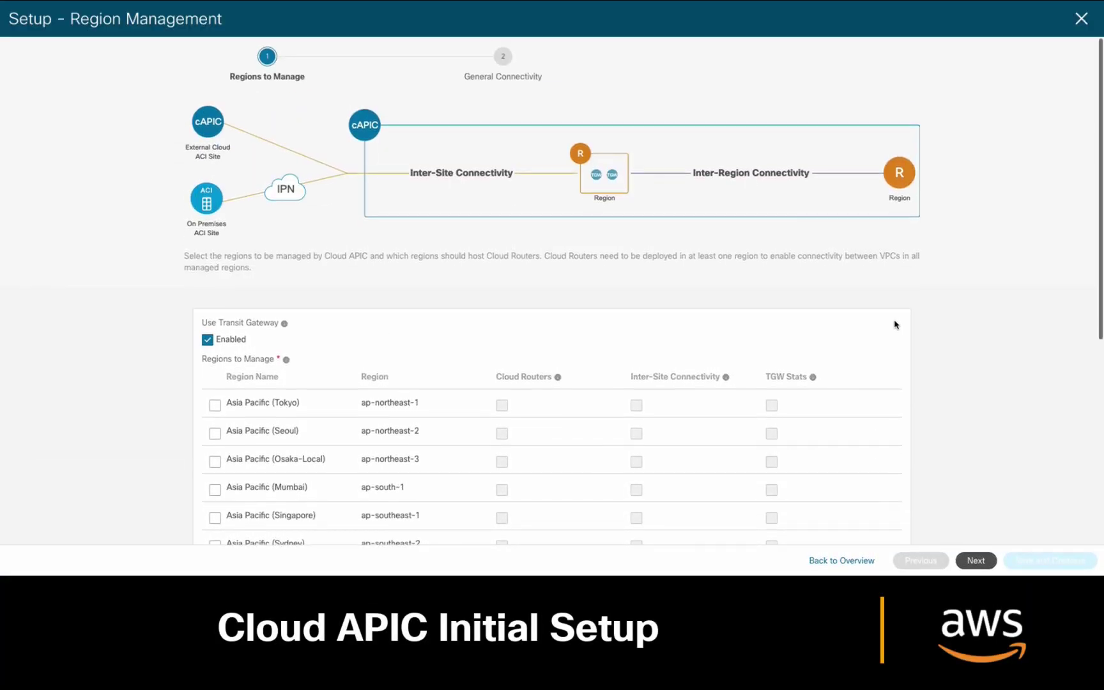
pyautogui.scroll(-4, 895, 324)
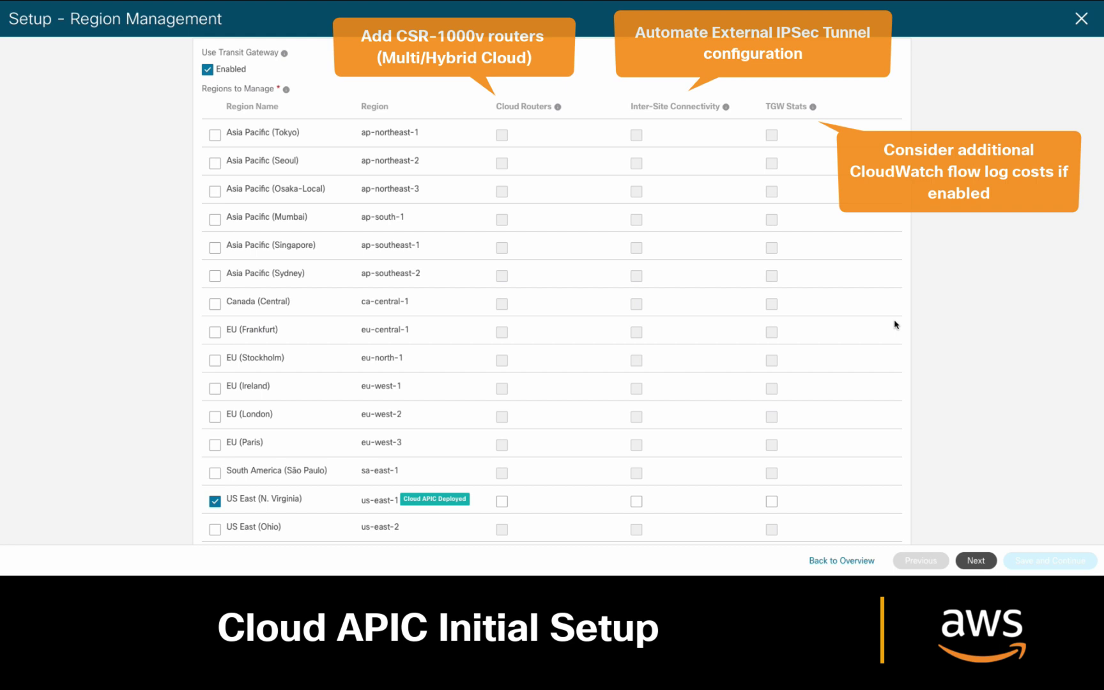
# - Add US East (Ohio) as a managed region and enable cloud routers in US East (N. Virginia)
pyautogui.scroll(-1, 234, 498)
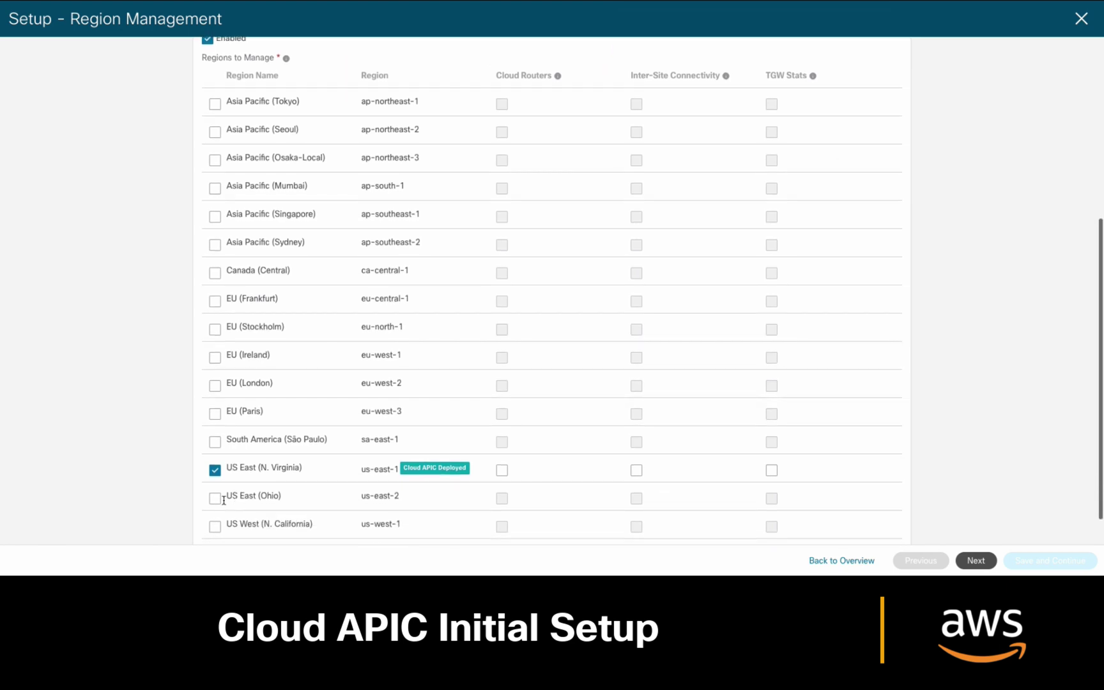
pyautogui.click(215, 504)
pyautogui.scroll(1, 358, 503)
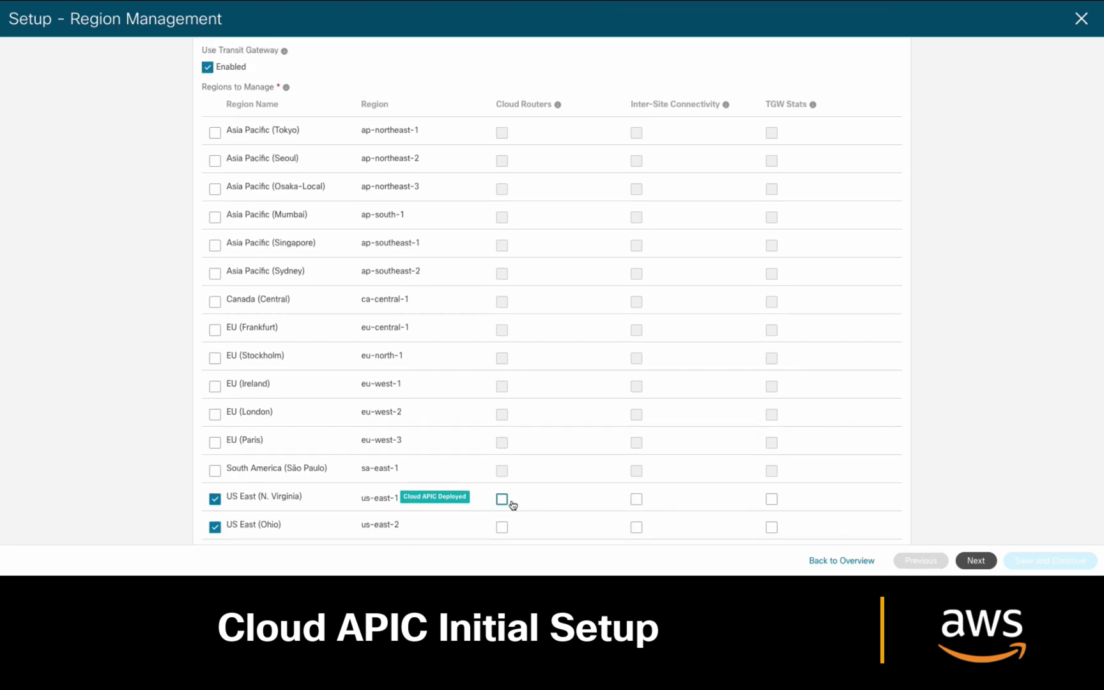
pyautogui.click(503, 499)
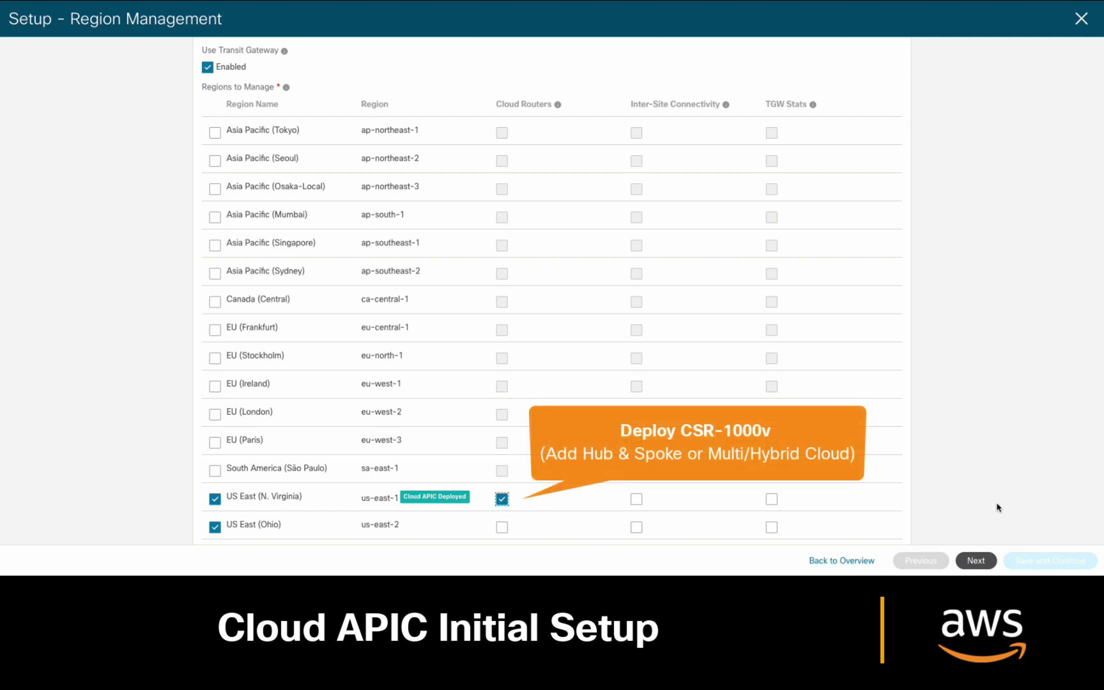
pyautogui.click(976, 560)
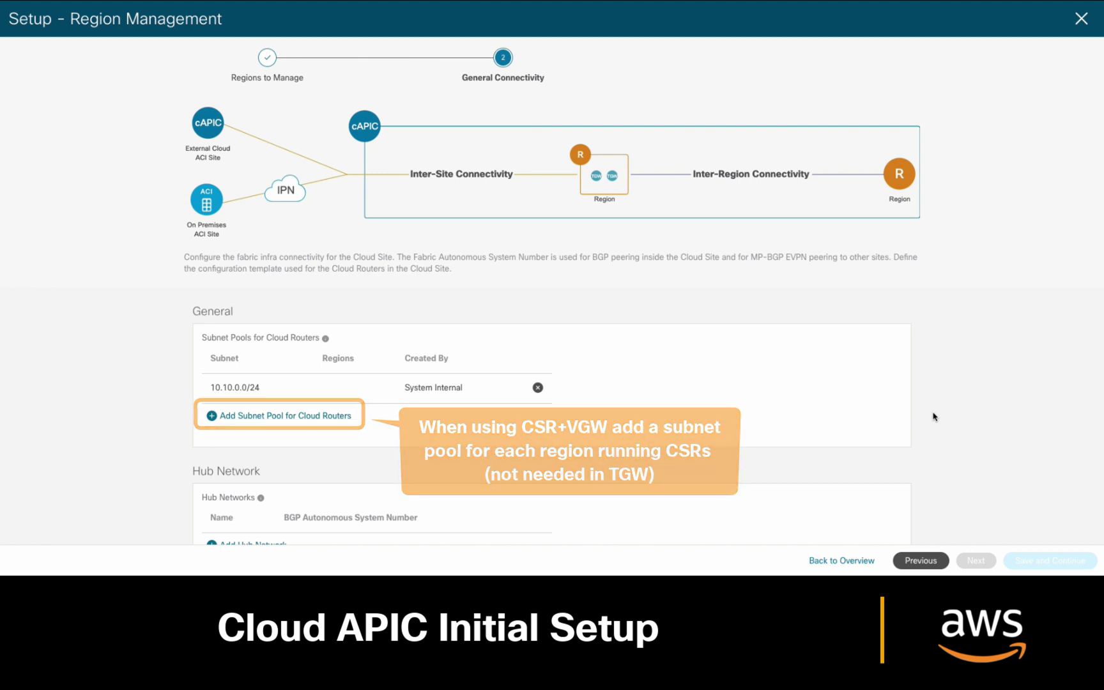
# - Add hub network TGWEast with BGP ASN 65533
pyautogui.scroll(-5, 932, 416)
pyautogui.scroll(-2, 920, 298)
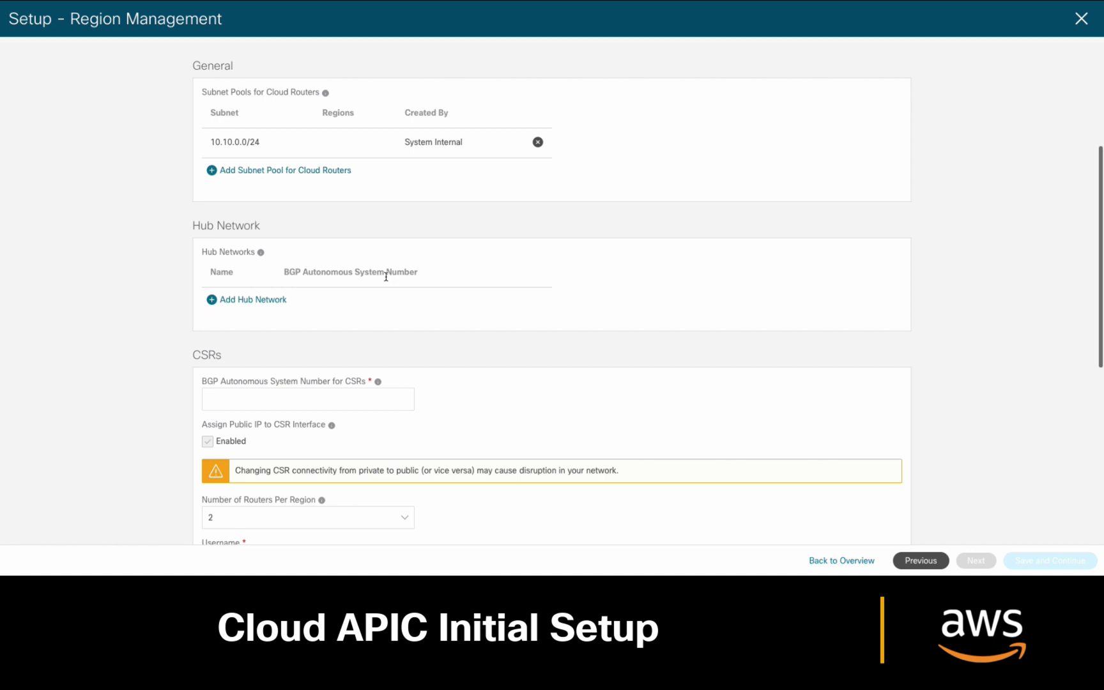
pyautogui.click(250, 300)
pyautogui.write('TGWEast')
pyautogui.press('Tab')
pyautogui.write('65533')
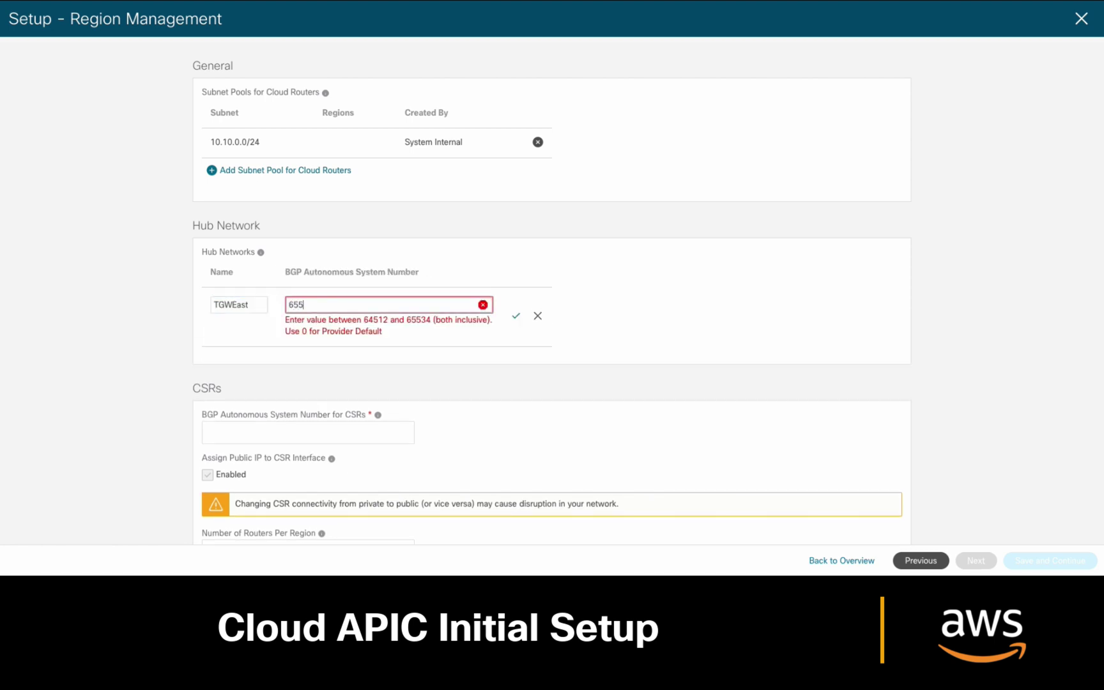
pyautogui.click(515, 304)
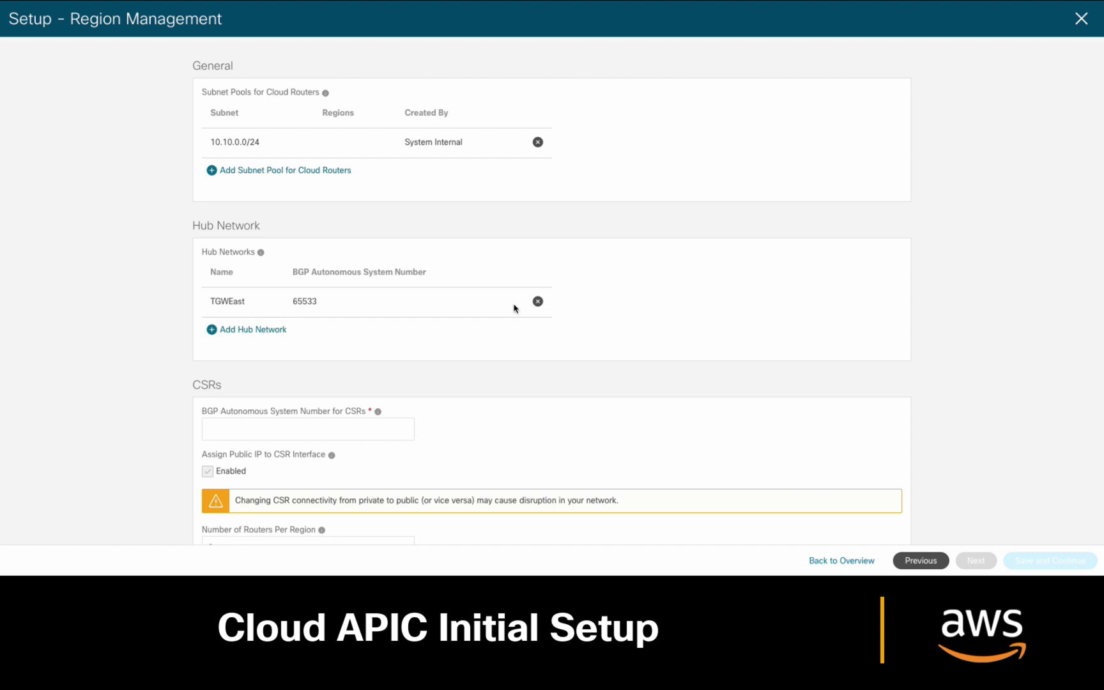
# - Enter the CSR BGP ASN and router credentials with username admin and a confirmed password
pyautogui.scroll(-3, 932, 417)
pyautogui.click(308, 251)
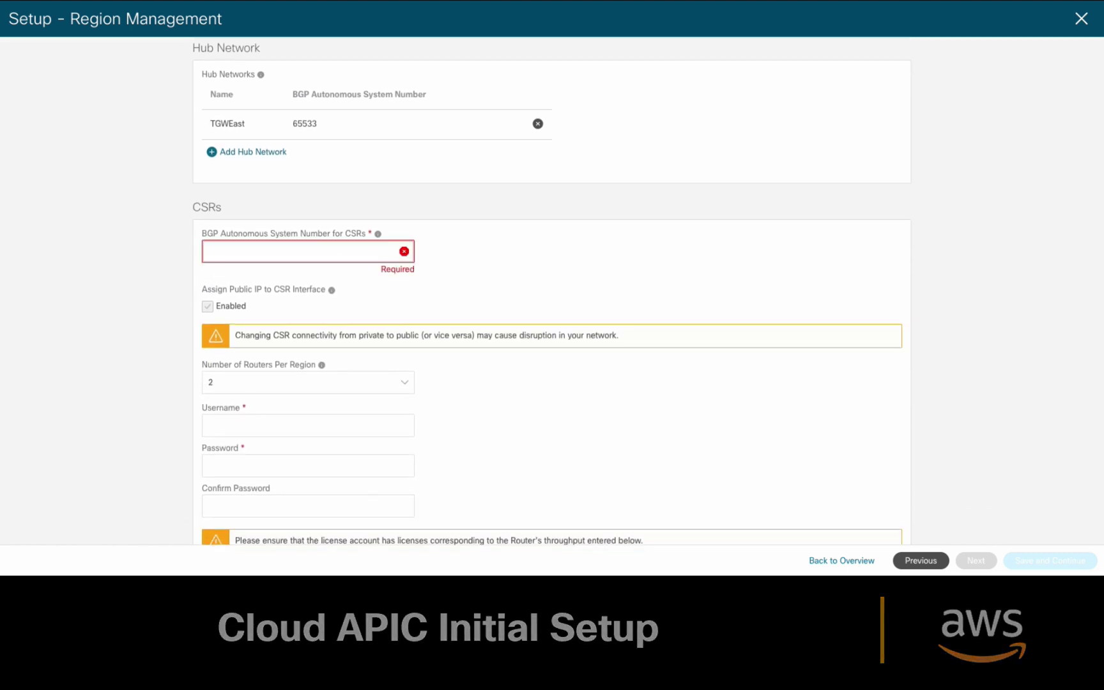
pyautogui.write('65534')
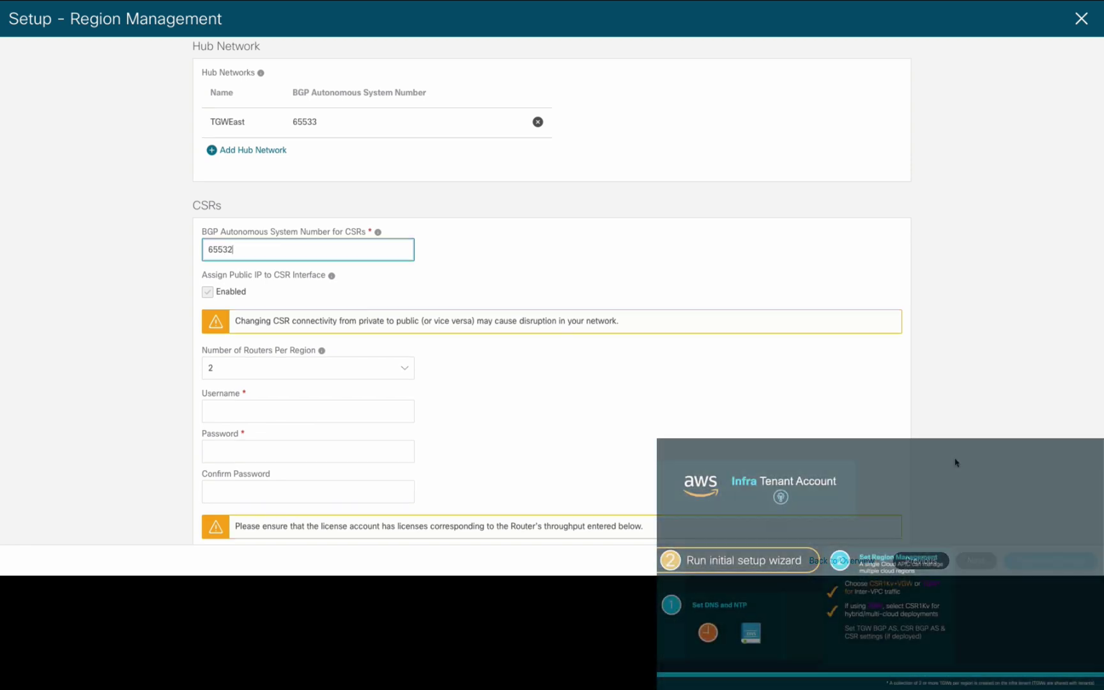
pyautogui.scroll(-4, 553, 307)
pyautogui.click(308, 163)
pyautogui.write('admin')
pyautogui.press('Tab')
pyautogui.write('***********')
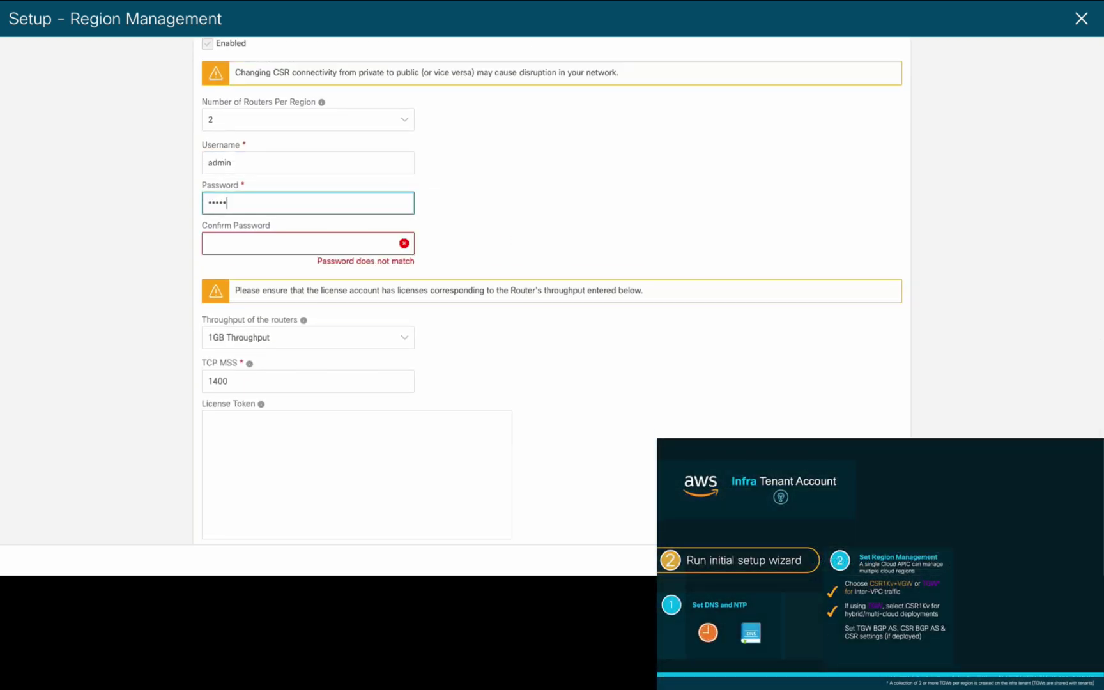
pyautogui.press('Tab')
pyautogui.write('***********')
# - Choose 100MB router throughput and save the region management settings
pyautogui.click(401, 330)
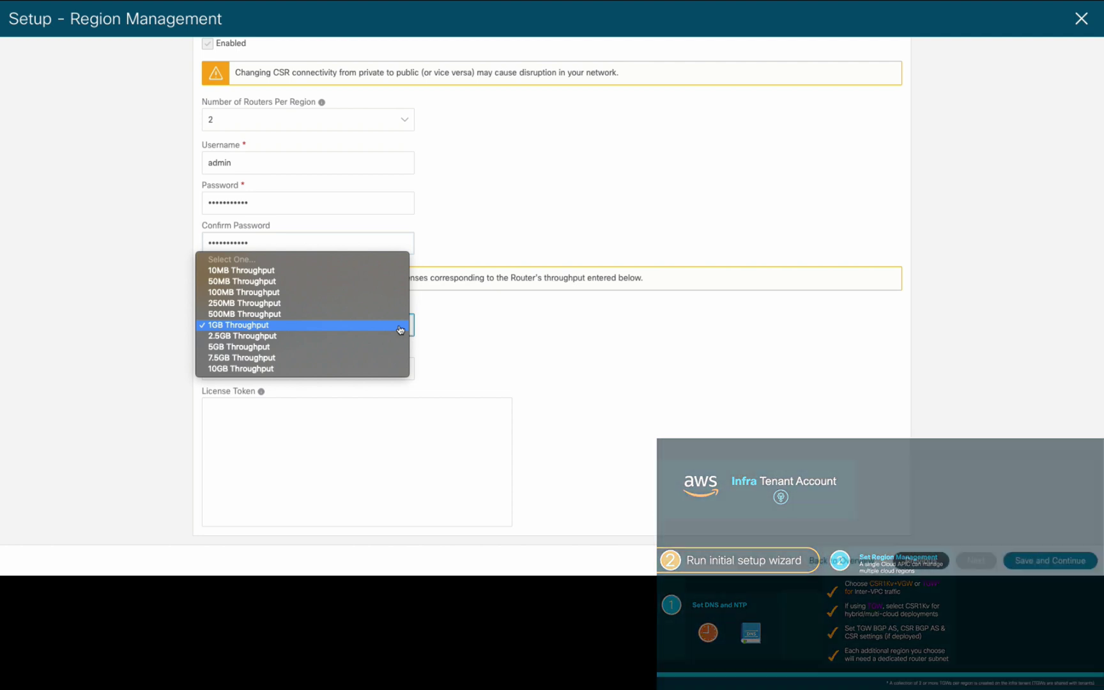
pyautogui.click(397, 292)
pyautogui.click(1039, 569)
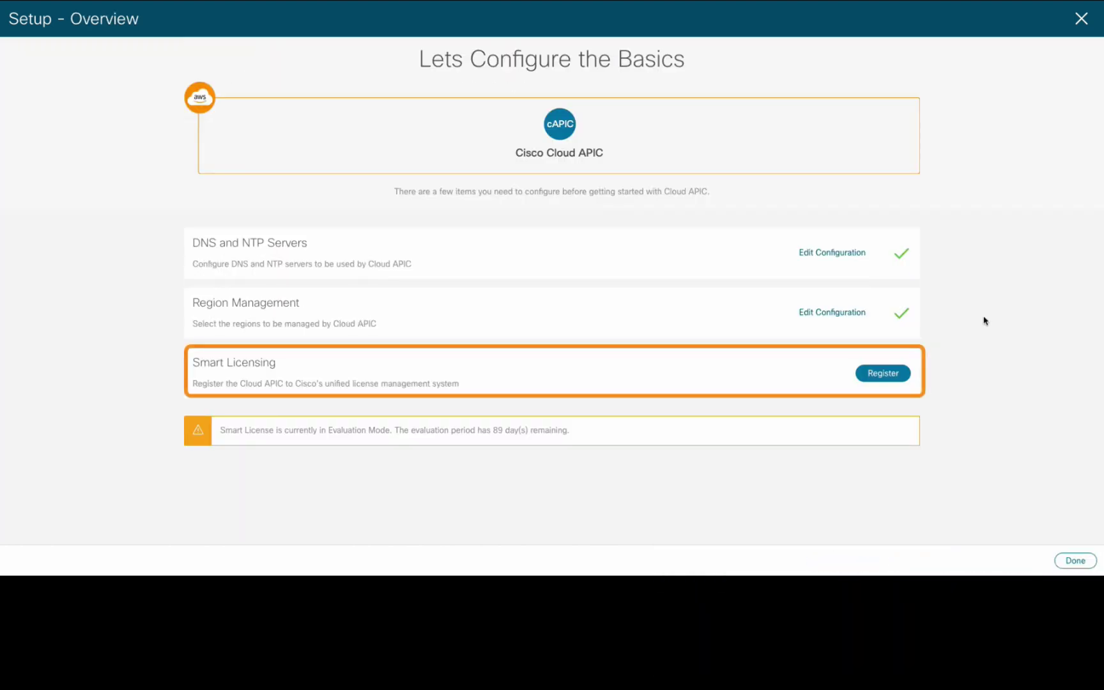
# - Mark the Setup - Overview as done so the managed-region connectivity starts
pyautogui.click(1064, 568)
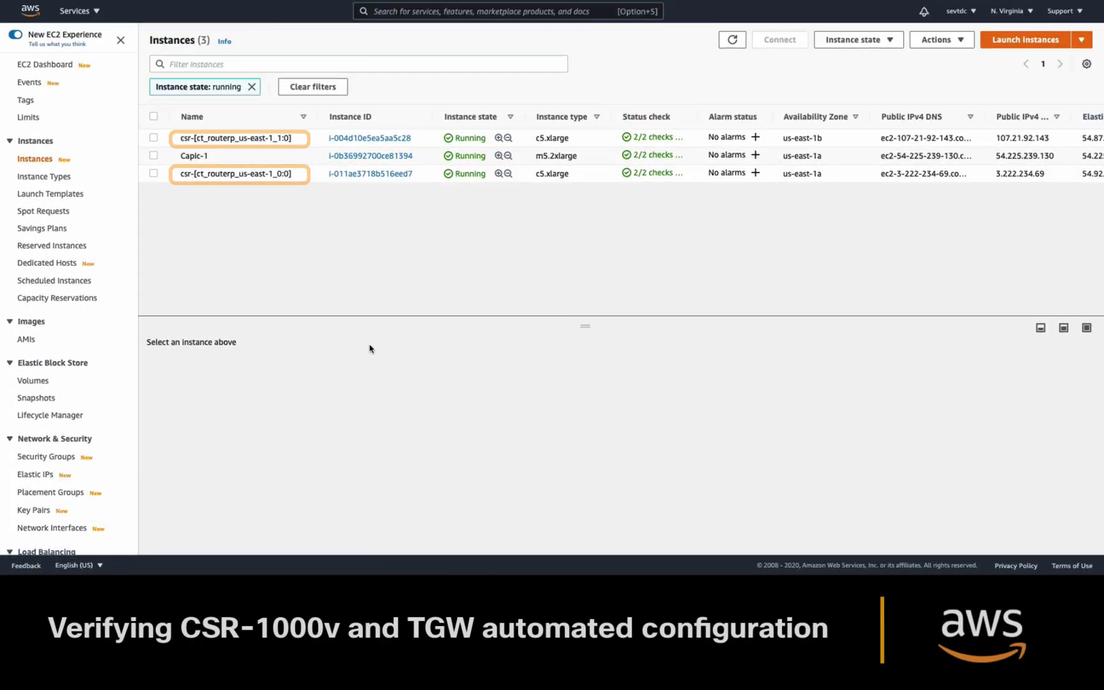
# - Go to the VPC console's Transit Gateways list showing the two hubCtx gateways
pyautogui.click(75, 10)
pyautogui.click(64, 150)
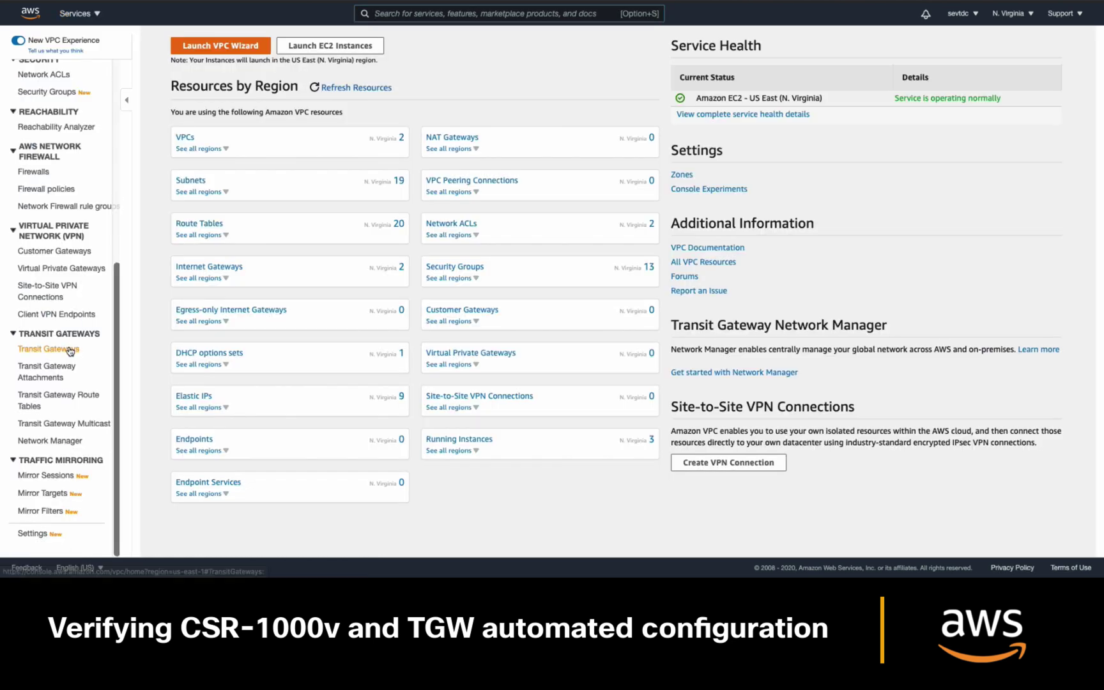
pyautogui.click(51, 349)
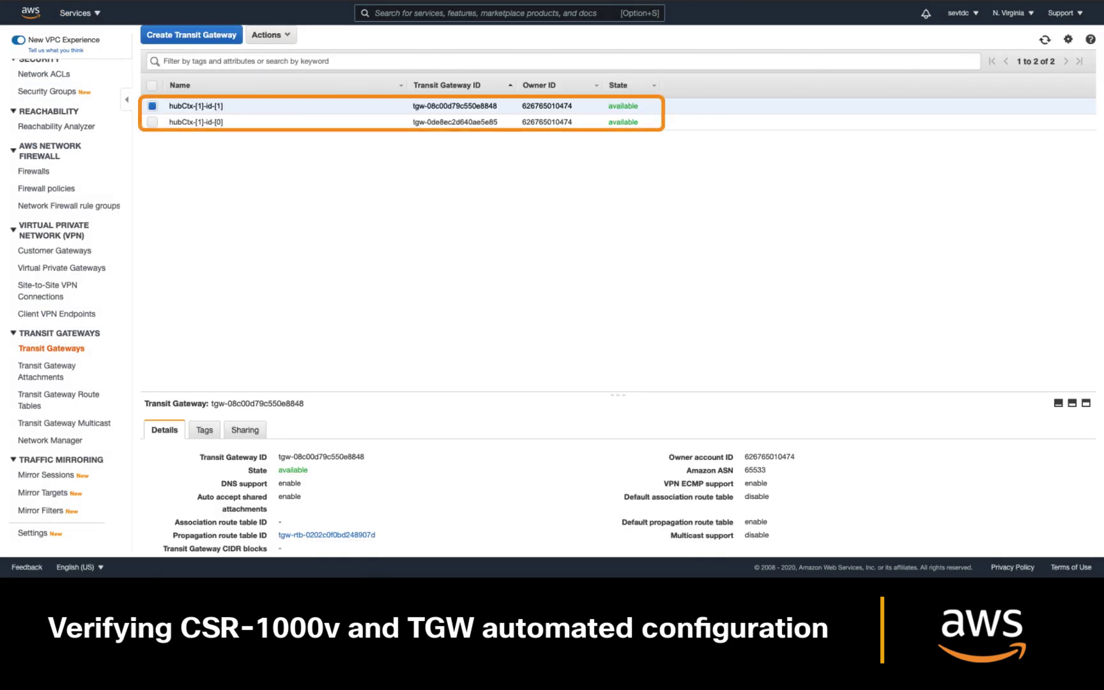